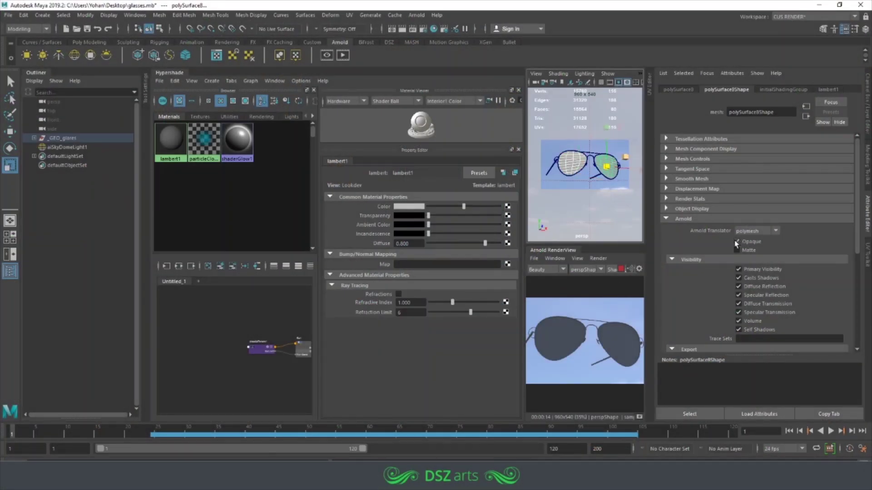
Turn off Arnold Opaque on the lens meshes, such as polySurface13, and frame the whole glasses.
{"action": "left_click", "coordinate": [591, 164]}
{"action": "key", "text": "w"}
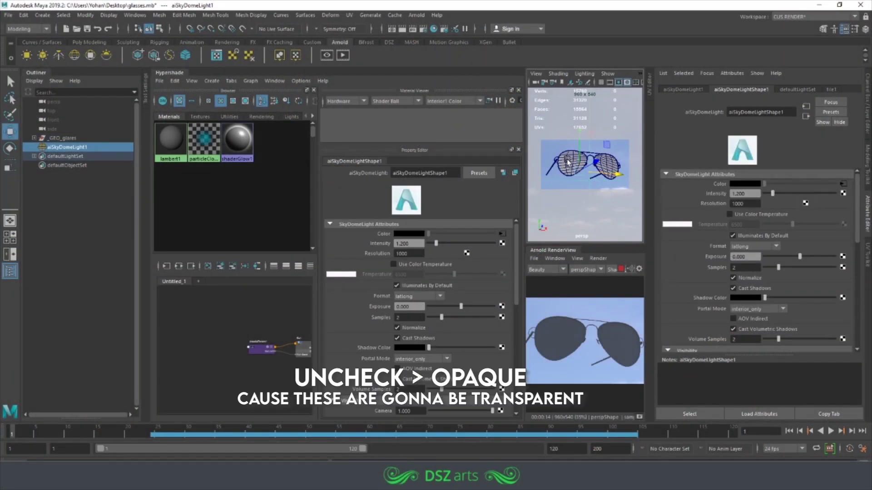
{"action": "left_click", "coordinate": [569, 164]}
{"action": "left_click", "coordinate": [738, 243]}
{"action": "left_click", "coordinate": [568, 163]}
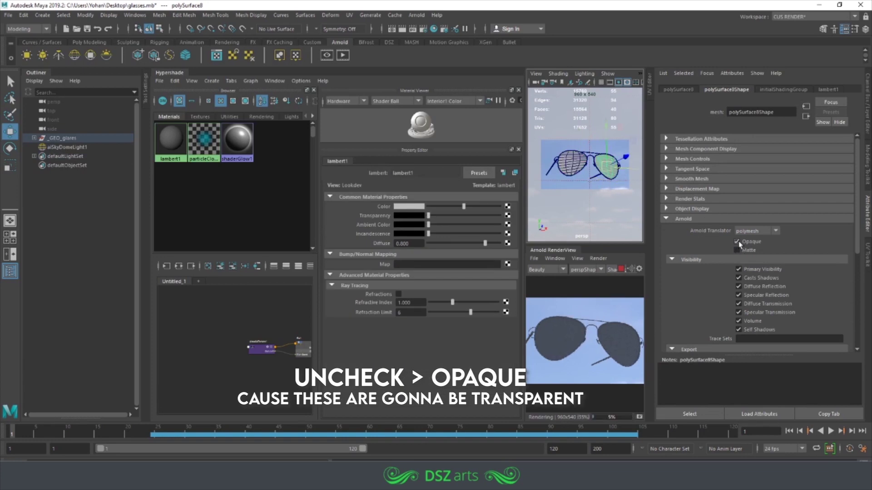
{"action": "key", "text": "f"}
{"action": "left_click", "coordinate": [595, 160]}
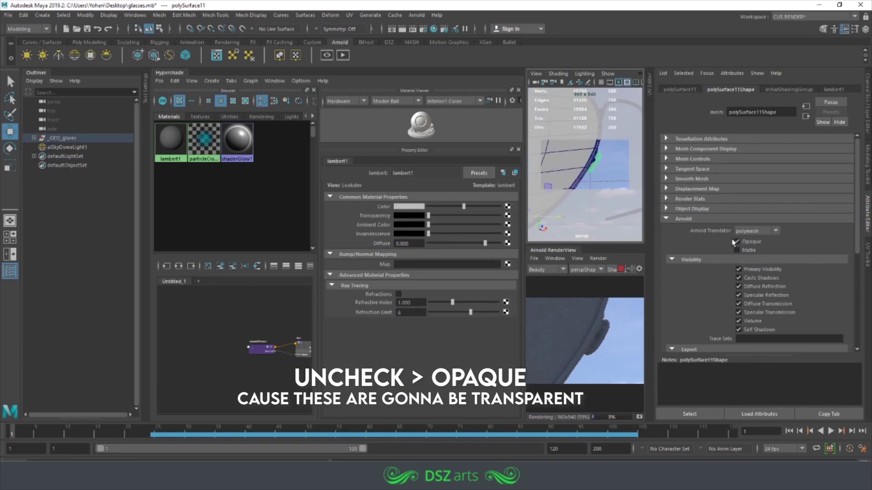
{"action": "key", "text": "f"}
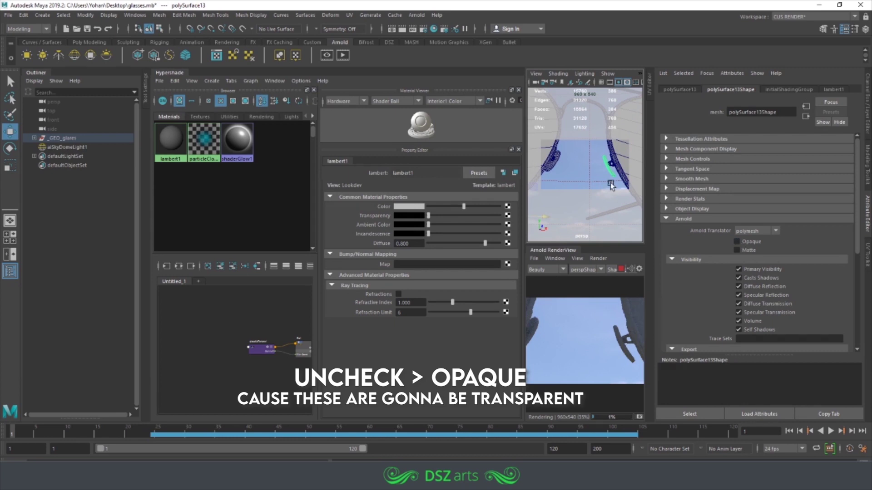
{"action": "key", "text": "a"}
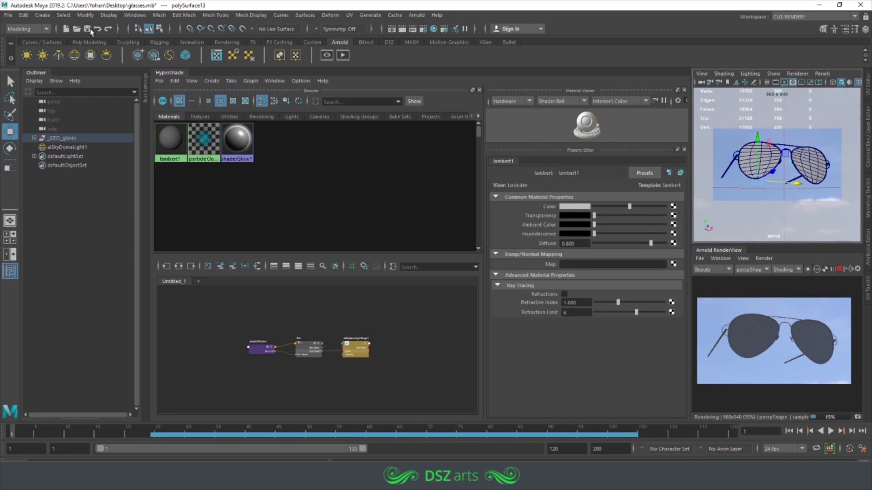
In Render Settings set Volume Indirect samples to 0, Transmission ray depth to 6, and lower SSS samples.
{"action": "left_click", "coordinate": [202, 220]}
{"action": "left_click_drag", "start_coordinate": [231, 232], "coordinate": [221, 231]}
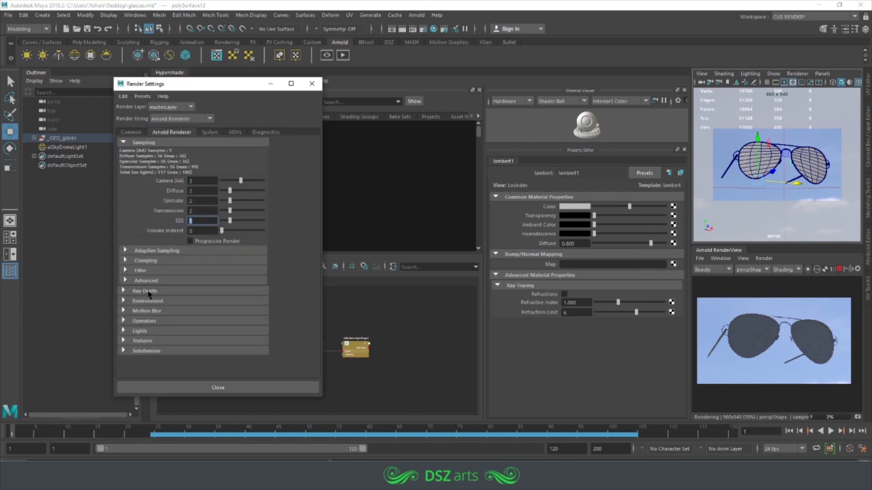
{"action": "left_click", "coordinate": [166, 292]}
{"action": "left_click", "coordinate": [212, 334]}
{"action": "type", "text": "6"}
{"action": "key", "text": "Return"}
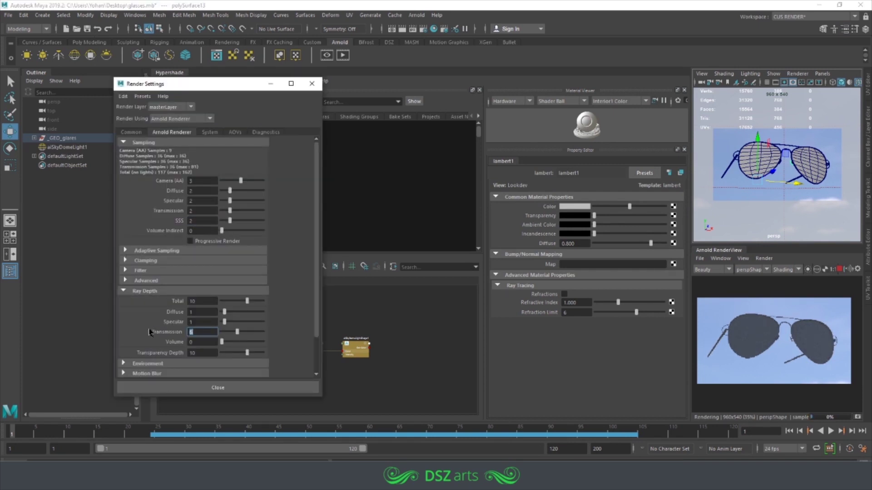
{"action": "left_click_drag", "start_coordinate": [230, 220], "coordinate": [222, 221]}
{"action": "left_click", "coordinate": [201, 313]}
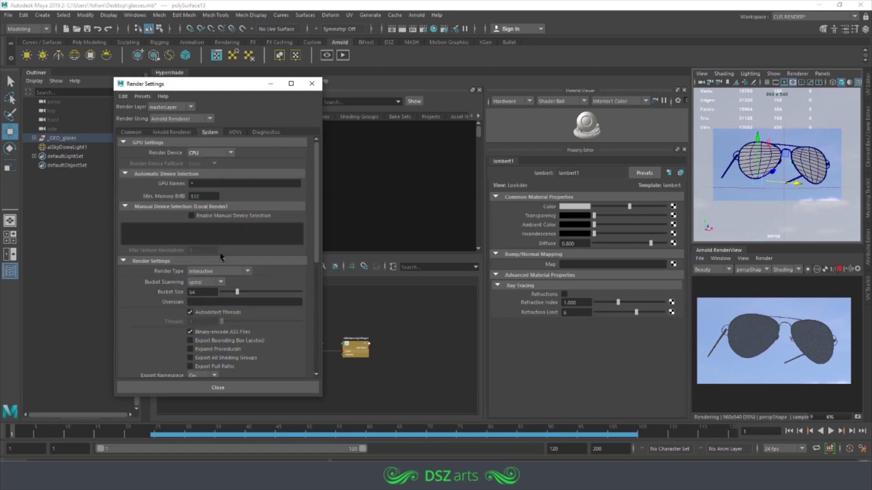
Set bucket size 16 and 25% test resolution in RenderView, then save the scene.
{"action": "left_click", "coordinate": [210, 132]}
{"action": "left_click", "coordinate": [743, 258]}
{"action": "left_click", "coordinate": [677, 366]}
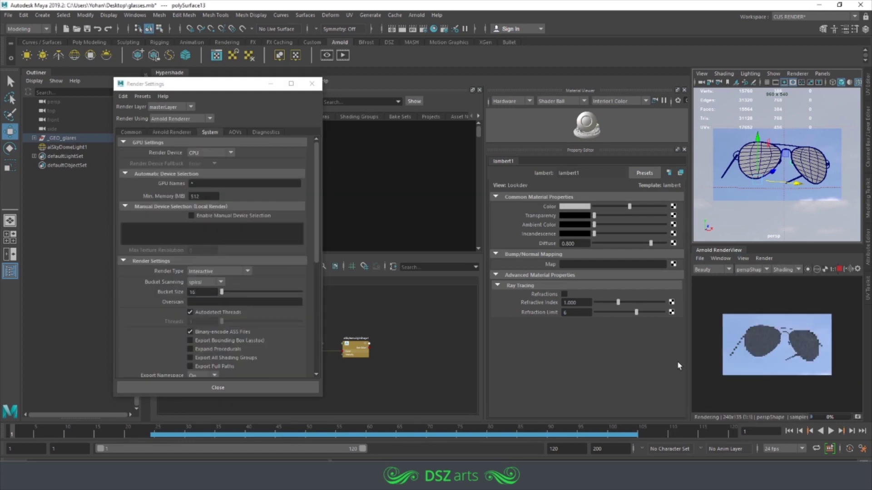
{"action": "key", "text": "ctrl+s"}
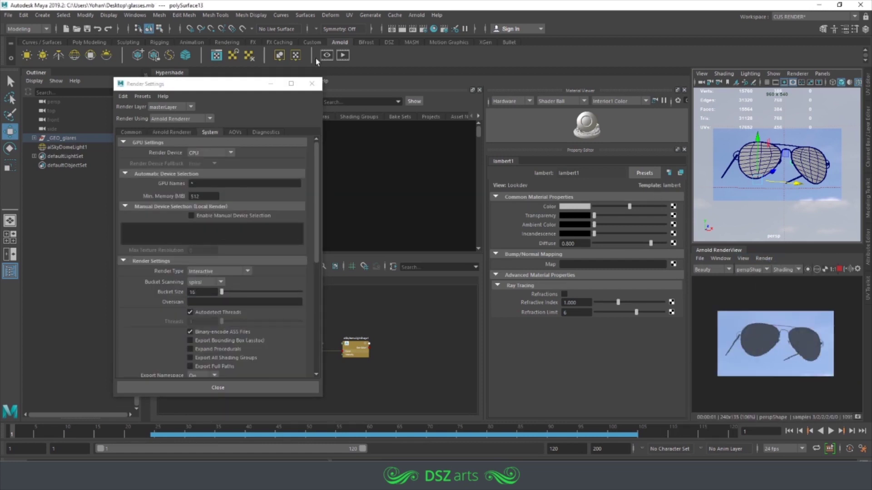
{"action": "left_click", "coordinate": [311, 84]}
{"action": "left_click", "coordinate": [10, 271]}
{"action": "left_click", "coordinate": [666, 143]}
Assign the left lens a new aiStandardSurface named glares_metal with Base Weight 1 and Metalness 1.
{"action": "right_click_drag", "start_coordinate": [266, 320], "coordinate": [267, 321]}
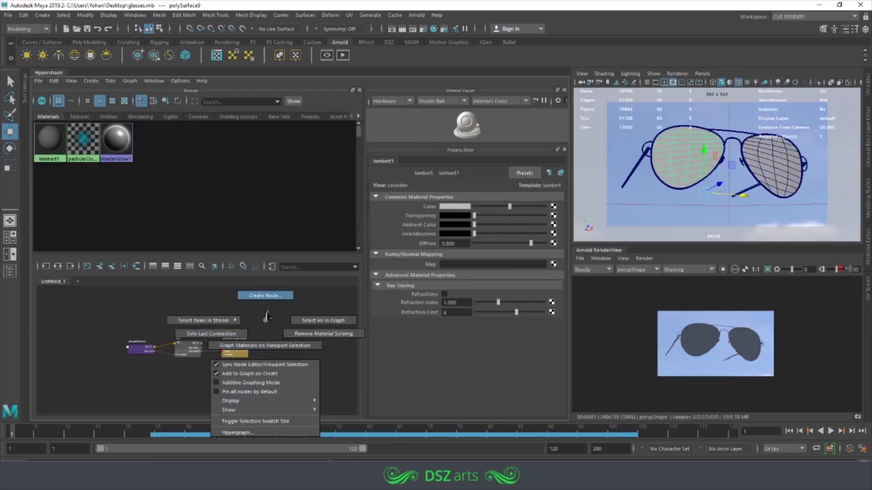
{"action": "right_click_drag", "start_coordinate": [673, 156], "coordinate": [672, 387]}
{"action": "left_click", "coordinate": [318, 214]}
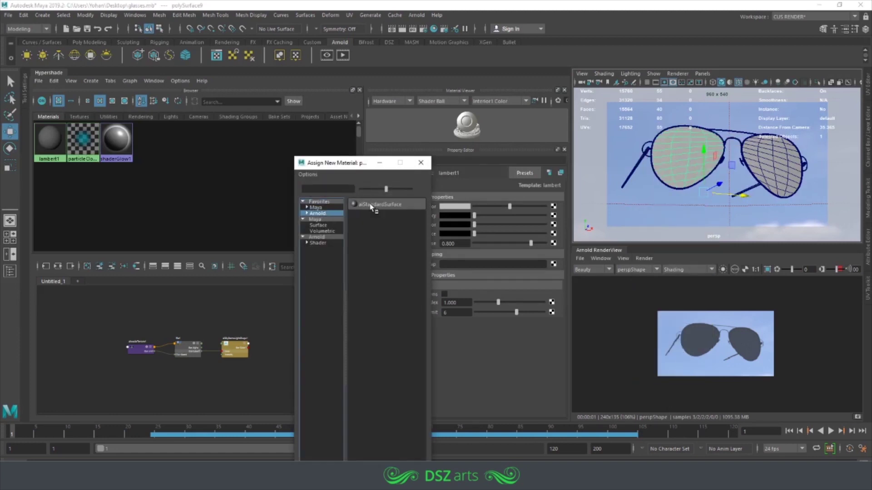
{"action": "left_click", "coordinate": [367, 204]}
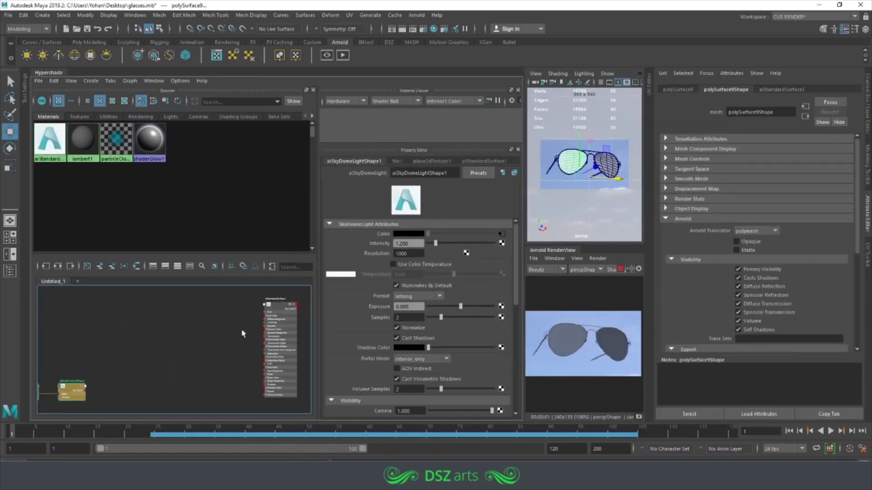
{"action": "double_click", "coordinate": [779, 111]}
{"action": "type", "text": "glass_"}
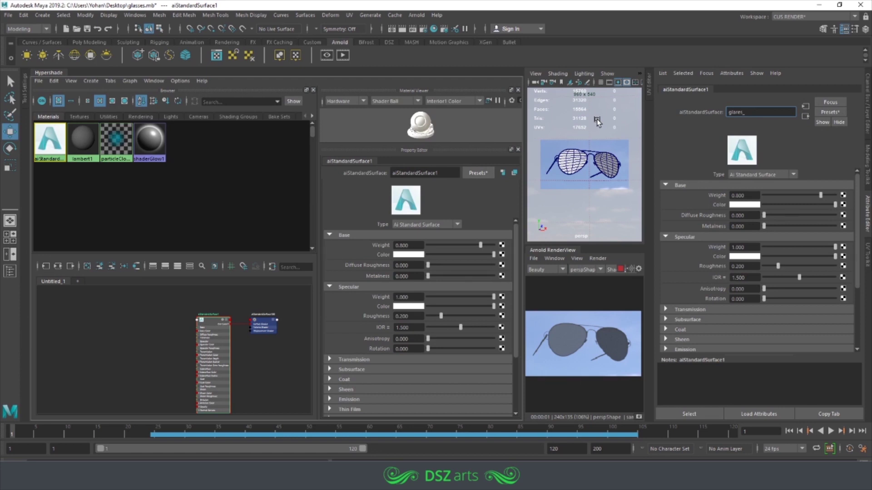
{"action": "type", "text": "metal"}
{"action": "key", "text": "Return"}
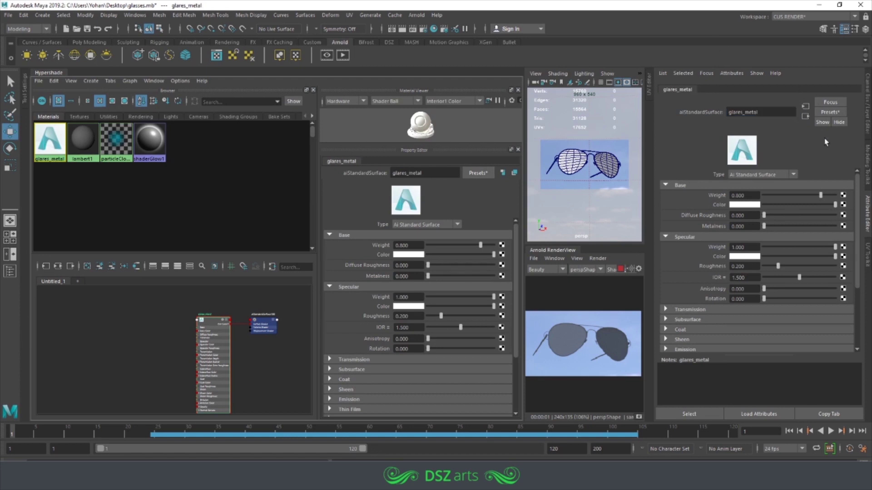
{"action": "left_click_drag", "start_coordinate": [821, 196], "coordinate": [868, 200]}
{"action": "left_click_drag", "start_coordinate": [774, 227], "coordinate": [838, 226]}
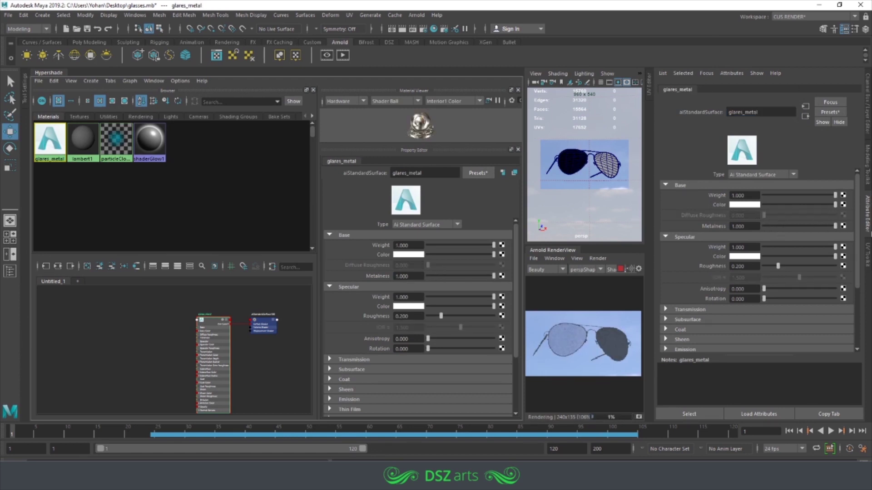
{"action": "double_click", "coordinate": [749, 112]}
Rename the shader glares_glass, set Metalness to 0 and Transmission Weight to 1.
{"action": "type", "text": "glass"}
{"action": "key", "text": "Return"}
{"action": "left_click_drag", "start_coordinate": [835, 226], "coordinate": [767, 227]}
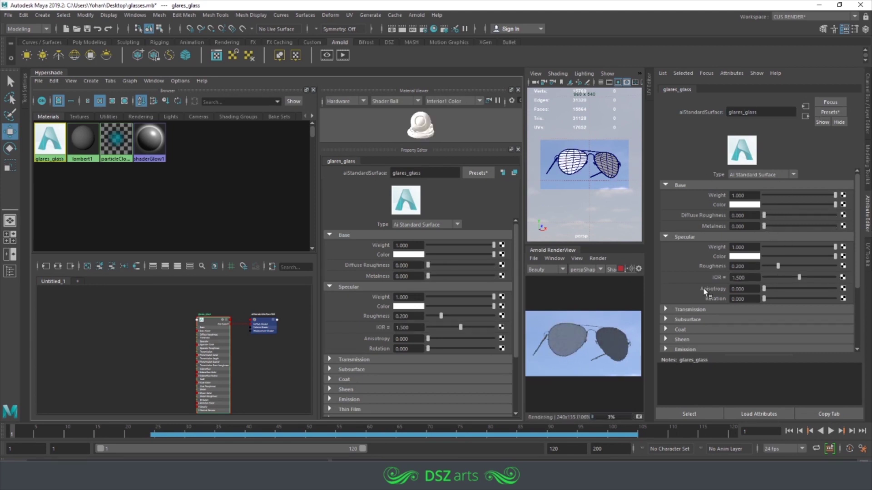
{"action": "left_click", "coordinate": [690, 309]}
{"action": "left_click_drag", "start_coordinate": [774, 321], "coordinate": [837, 320]}
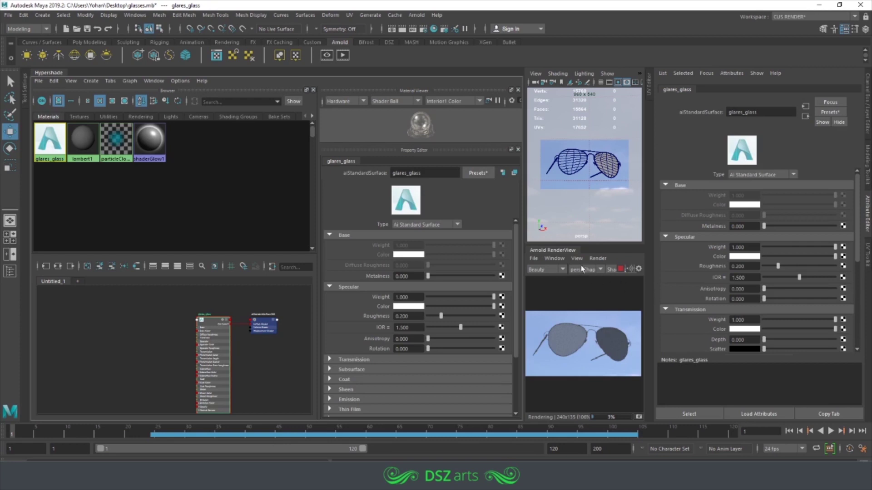
Set the glares_glass Specular Roughness to 0.035.
{"action": "left_click", "coordinate": [616, 336]}
{"action": "left_click", "coordinate": [740, 89]}
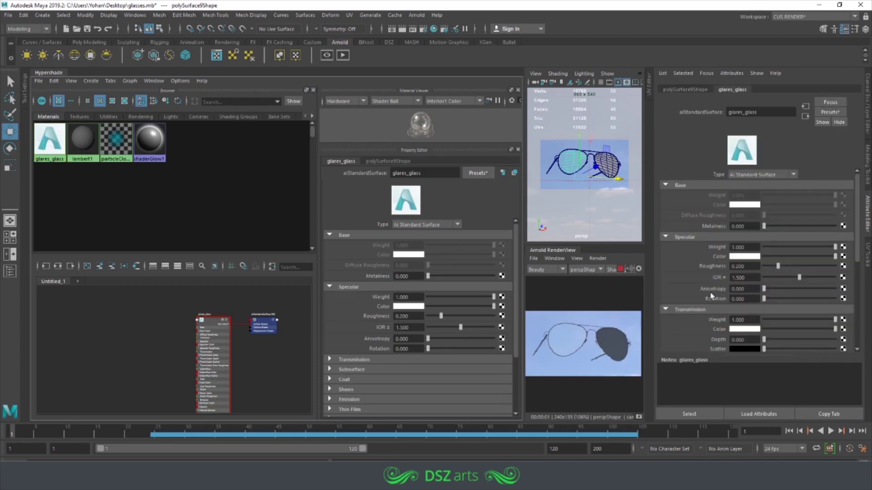
{"action": "scroll", "coordinate": [712, 296], "scroll_direction": "down", "scroll_amount": 2}
{"action": "left_click", "coordinate": [745, 239]}
{"action": "type", "text": "5"}
{"action": "key", "text": "Return"}
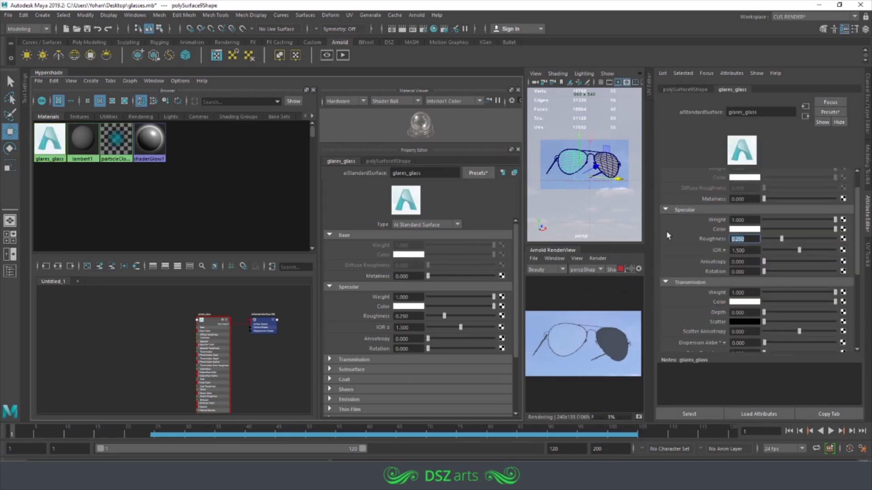
{"action": "left_click_drag", "start_coordinate": [595, 202], "coordinate": [589, 212], "text": "alt"}
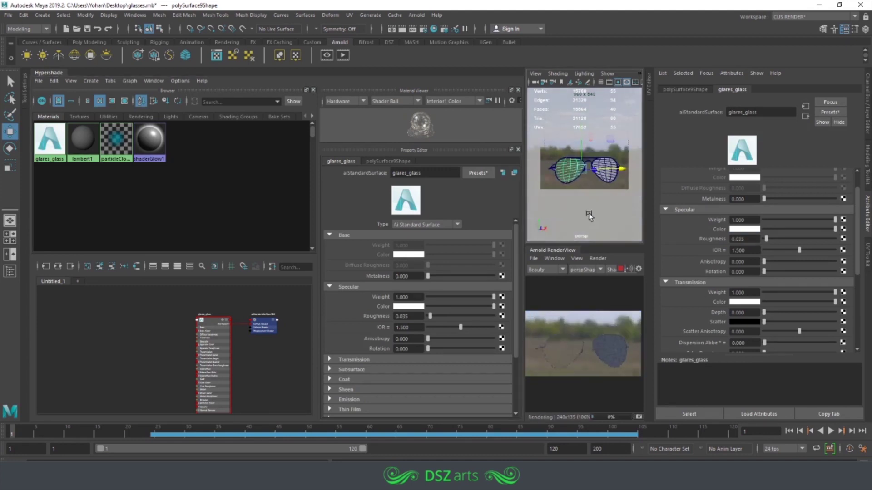
{"action": "left_click", "coordinate": [745, 239]}
{"action": "type", "text": "0.03"}
{"action": "key", "text": "Return"}
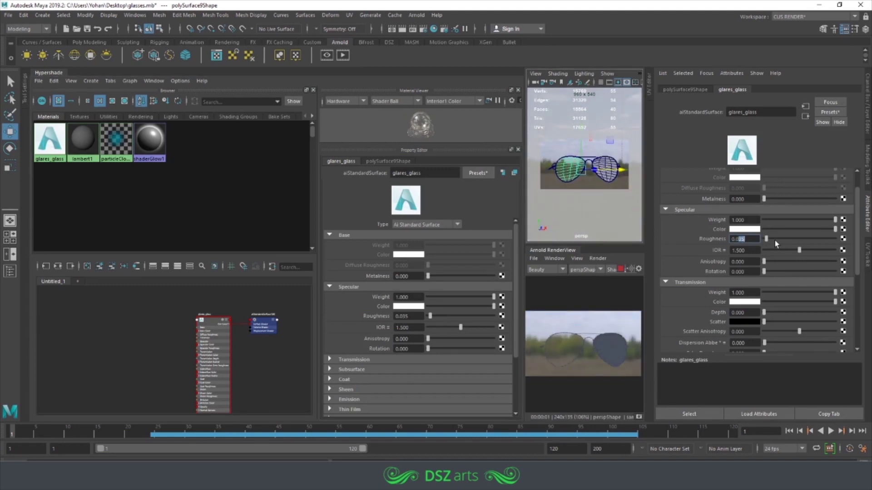
{"action": "key", "text": "BackSpace"}
{"action": "key", "text": "Return"}
{"action": "type", "text": ".35"}
{"action": "key", "text": "Left"}
{"action": "key", "text": "Left"}
{"action": "type", "text": "0"}
{"action": "key", "text": "Return"}
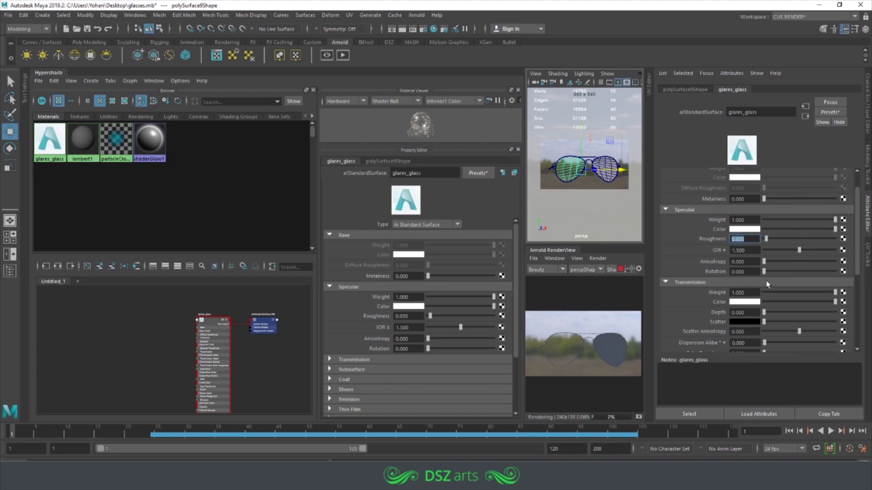
Set Transmission Depth to 5.161 and keep the Transmission Color white.
{"action": "scroll", "coordinate": [726, 312], "scroll_direction": "down", "scroll_amount": 1}
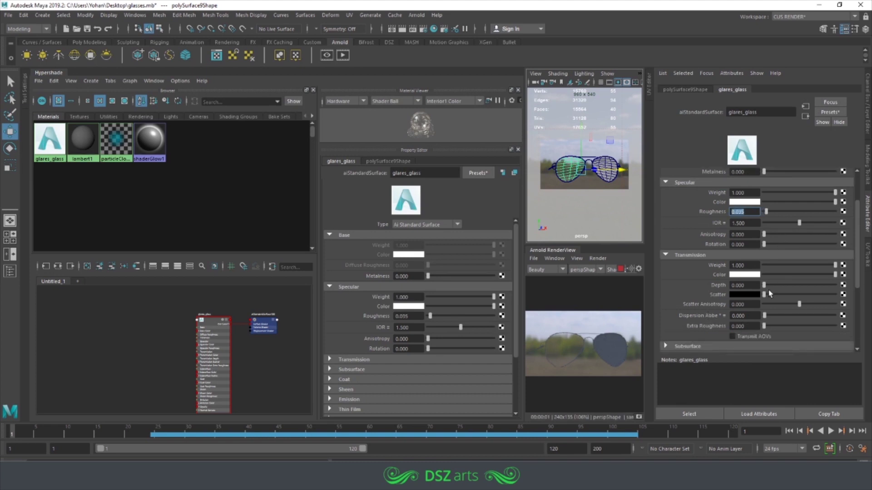
{"action": "left_click_drag", "start_coordinate": [765, 285], "coordinate": [768, 285]}
{"action": "left_click", "coordinate": [750, 276]}
{"action": "left_click", "coordinate": [720, 299]}
{"action": "mouse_move", "coordinate": [723, 300]}
{"action": "left_mouse_down"}
{"action": "mouse_move", "coordinate": [733, 300]}
{"action": "mouse_move", "coordinate": [719, 299]}
{"action": "left_mouse_up"}
{"action": "left_click", "coordinate": [745, 274]}
{"action": "left_click", "coordinate": [709, 263]}
Give the glares_glass coat a pink Coat Color.
{"action": "scroll", "coordinate": [717, 241], "scroll_direction": "down", "scroll_amount": 3}
{"action": "left_click", "coordinate": [763, 275]}
{"action": "left_click", "coordinate": [745, 294]}
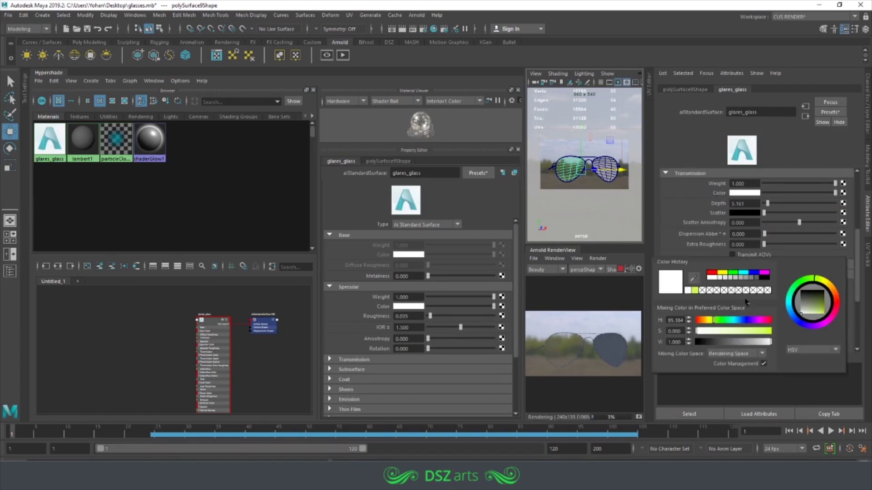
{"action": "left_click_drag", "start_coordinate": [697, 331], "coordinate": [731, 331]}
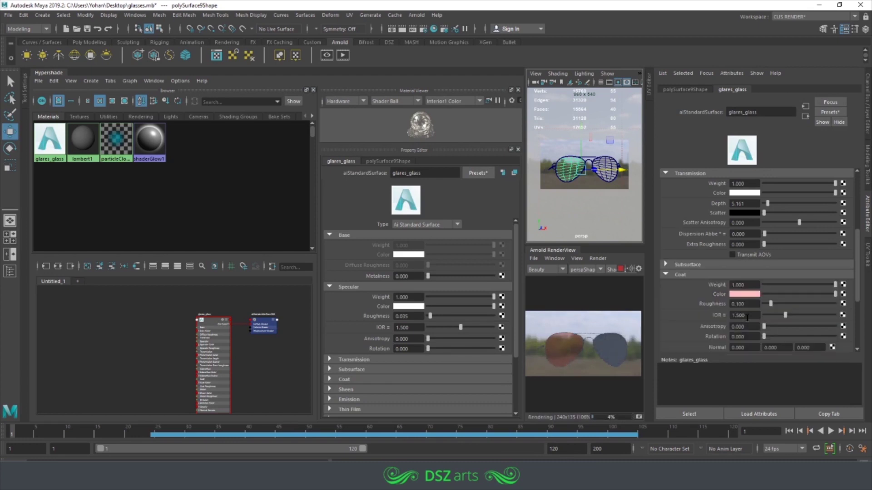
Set the Coat Roughness to 0.035.
{"action": "type", "text": ".035"}
{"action": "key", "text": "Return"}
{"action": "double_click", "coordinate": [750, 305]}
{"action": "type", "text": "0.035"}
{"action": "key", "text": "Return"}
Orbit around the glasses and reselect the left lens.
{"action": "scroll", "coordinate": [711, 271], "scroll_direction": "up", "scroll_amount": 3}
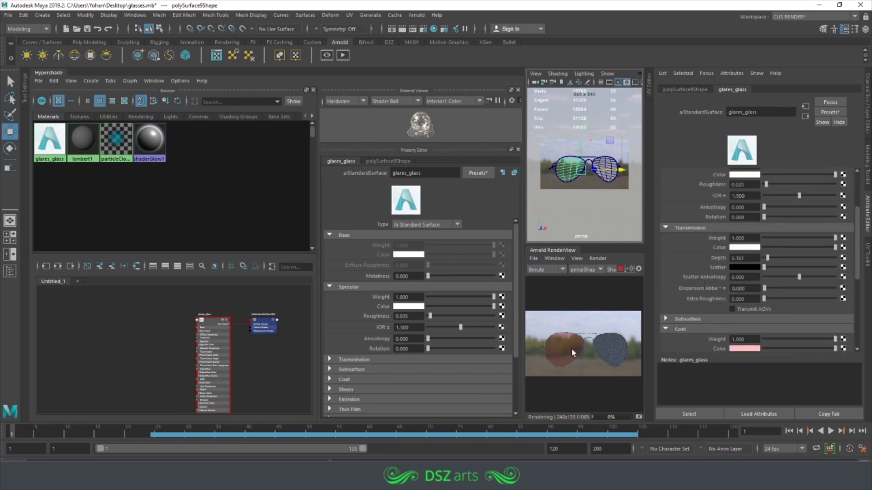
{"action": "left_click_drag", "start_coordinate": [588, 189], "coordinate": [590, 195], "text": "alt"}
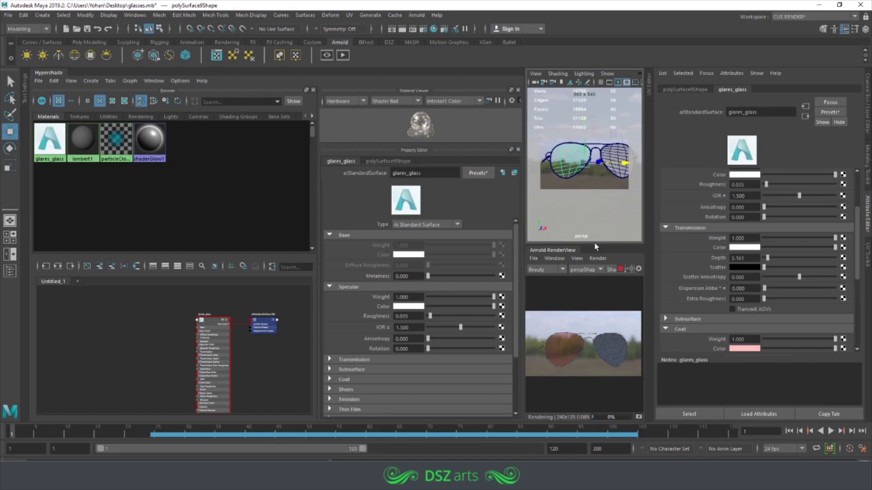
{"action": "left_click", "coordinate": [582, 168]}
{"action": "scroll", "coordinate": [588, 341], "scroll_direction": "up", "scroll_amount": 2}
{"action": "left_click", "coordinate": [565, 161]}
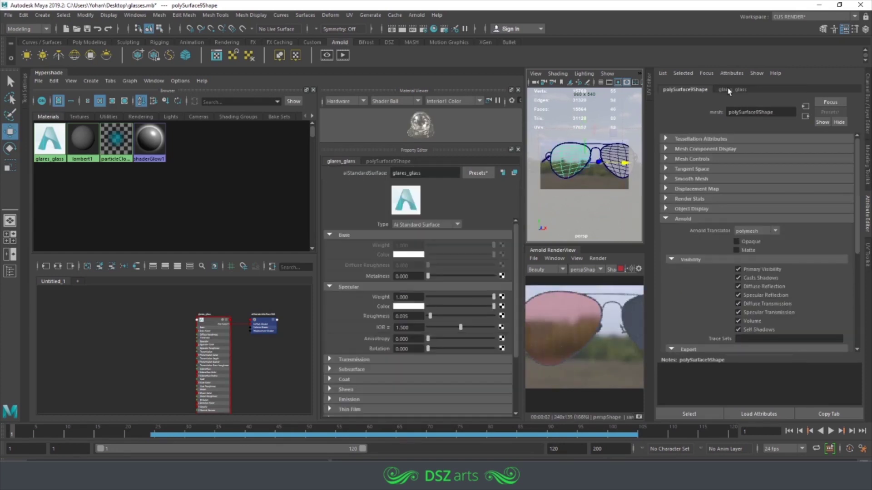
Map a ramp texture to the glass Coat Color and set its Type to U Ramp.
{"action": "key", "text": "ctrl+a"}
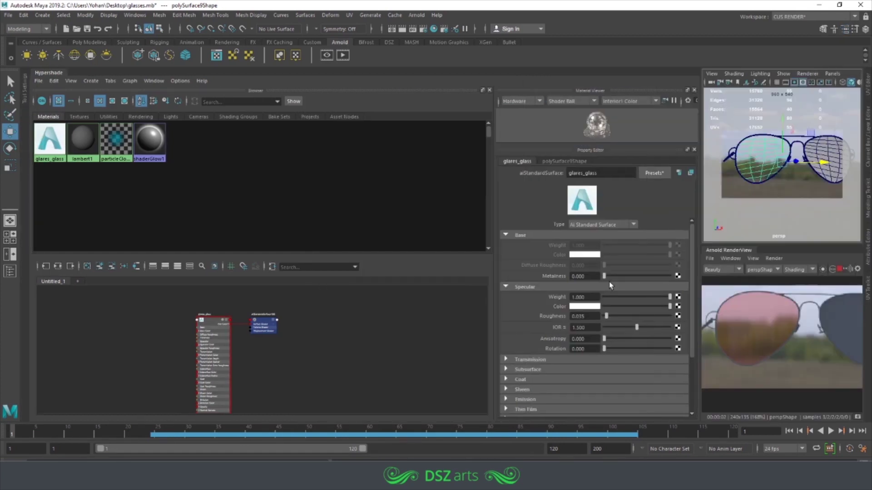
{"action": "scroll", "coordinate": [764, 349], "scroll_direction": "down", "scroll_amount": 2}
{"action": "scroll", "coordinate": [531, 362], "scroll_direction": "down", "scroll_amount": 3}
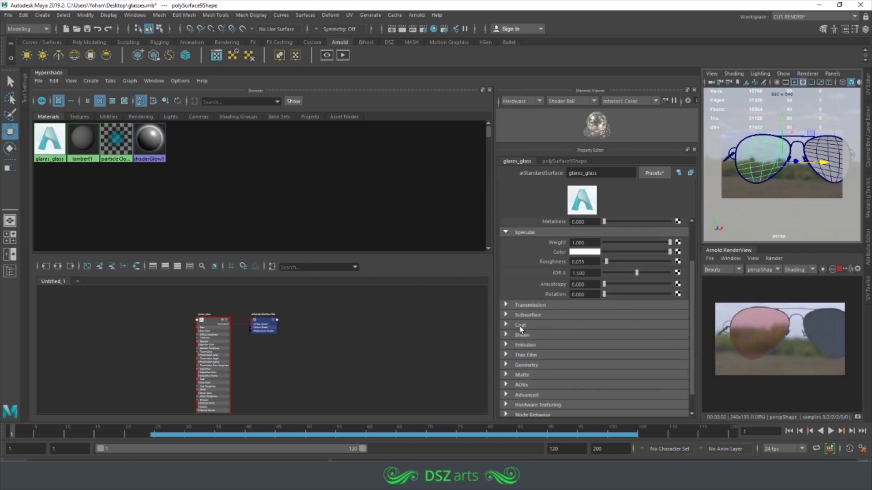
{"action": "left_click", "coordinate": [520, 325]}
{"action": "left_click", "coordinate": [677, 344]}
{"action": "left_click", "coordinate": [374, 346]}
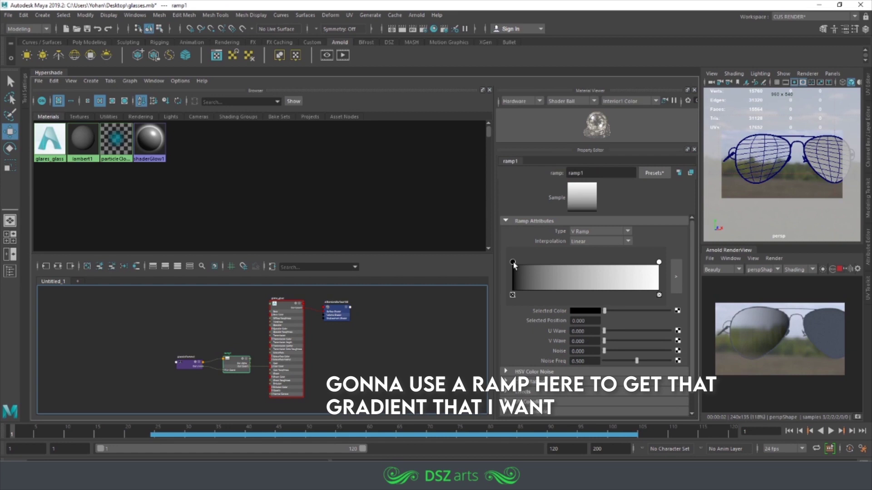
{"action": "left_click", "coordinate": [599, 231]}
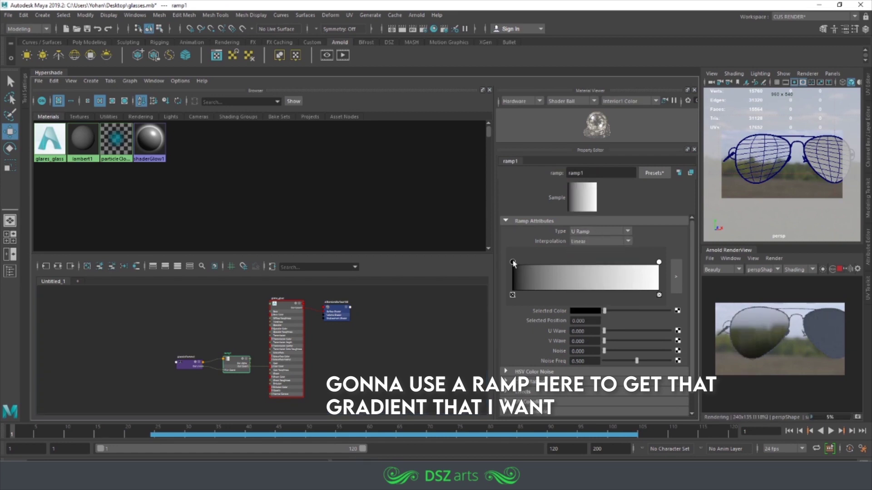
Colour the ramp from a desaturated pinkish red to blue.
{"action": "left_click", "coordinate": [586, 312]}
{"action": "left_click", "coordinate": [585, 290]}
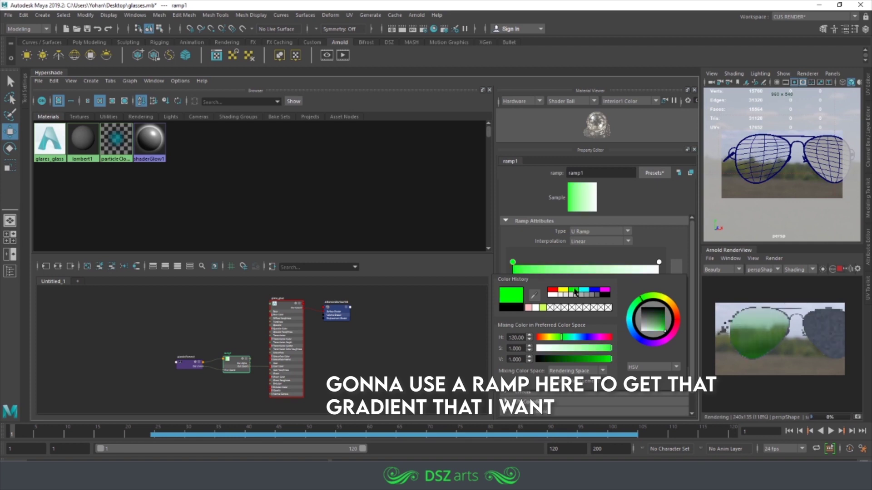
{"action": "left_click", "coordinate": [564, 290]}
{"action": "left_click", "coordinate": [552, 290]}
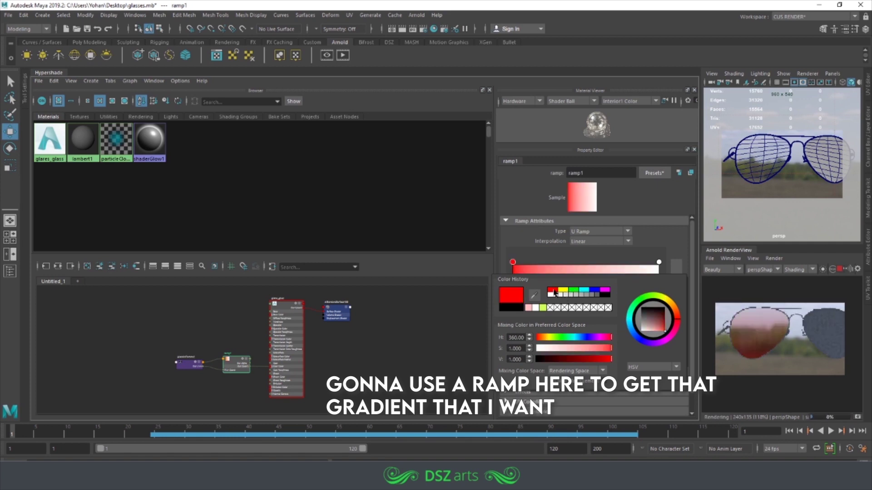
{"action": "left_click", "coordinate": [659, 263]}
{"action": "left_click", "coordinate": [579, 311]}
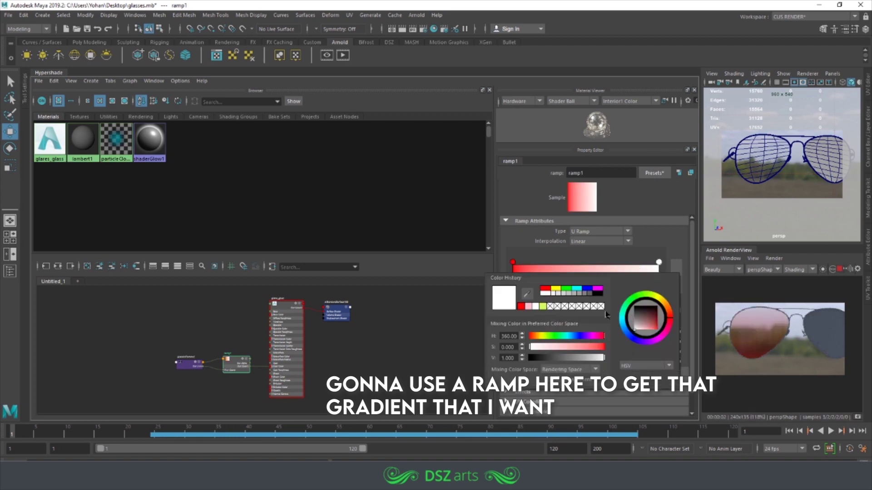
{"action": "left_click", "coordinate": [586, 290]}
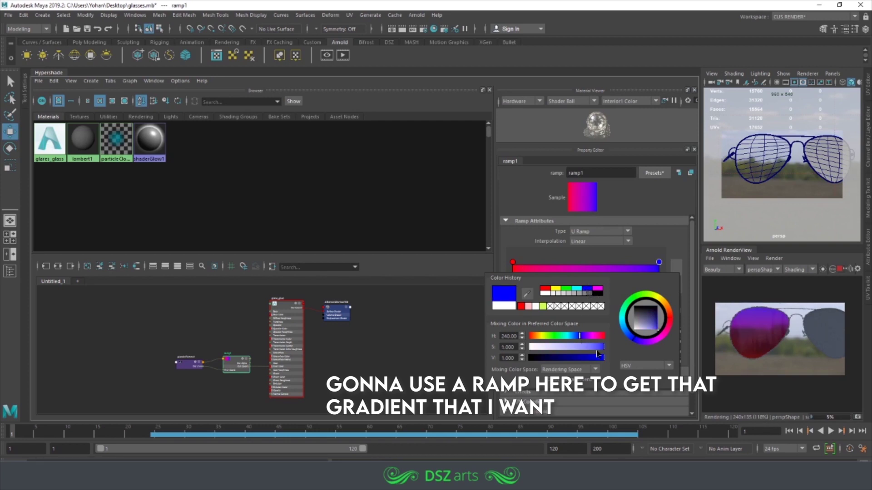
{"action": "left_click", "coordinate": [513, 262]}
{"action": "left_click", "coordinate": [583, 311]}
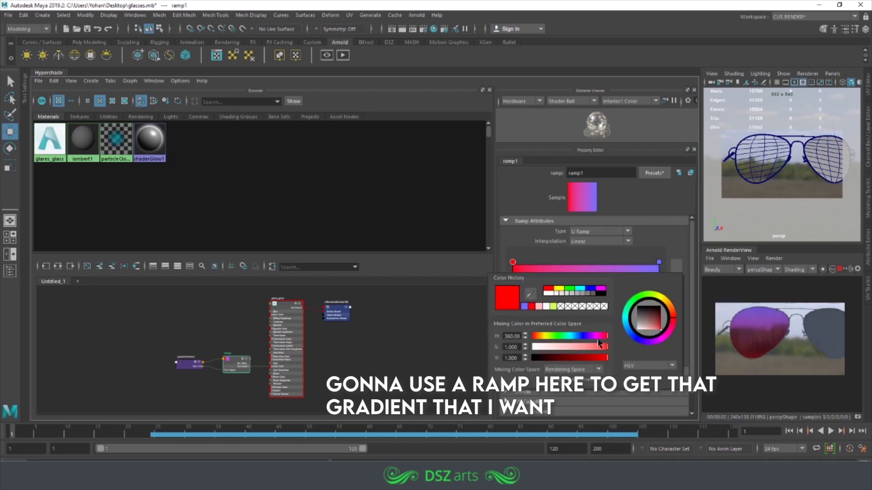
{"action": "left_click_drag", "start_coordinate": [650, 320], "coordinate": [658, 330]}
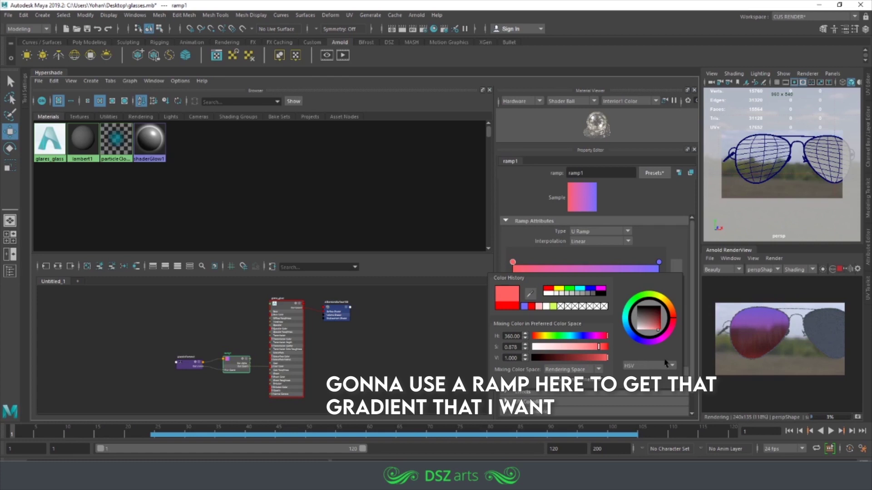
Assign the existing glares_glass material to the second lens.
{"action": "left_click", "coordinate": [841, 161]}
{"action": "right_click_drag", "start_coordinate": [796, 158], "coordinate": [801, 399]}
{"action": "left_click", "coordinate": [834, 398]}
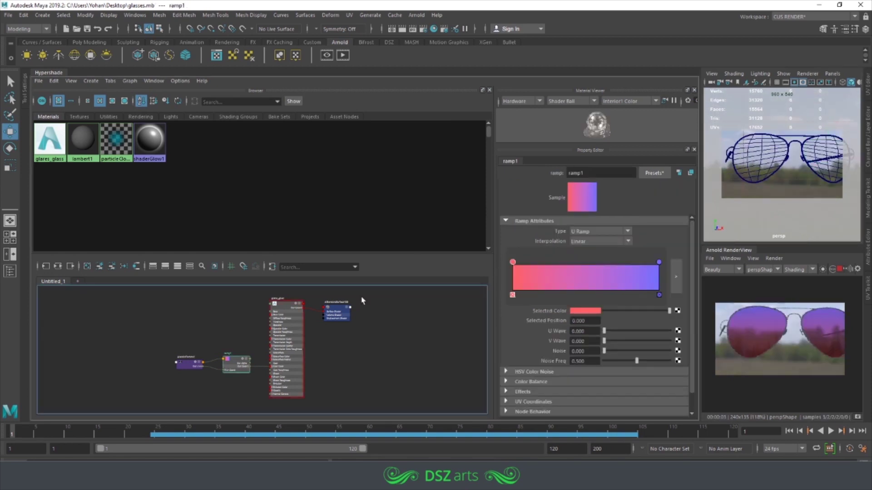
In the Outliner, move lenses polySurface9 and polySurface8 to the top of _GEO_glares.
{"action": "left_click", "coordinate": [769, 136]}
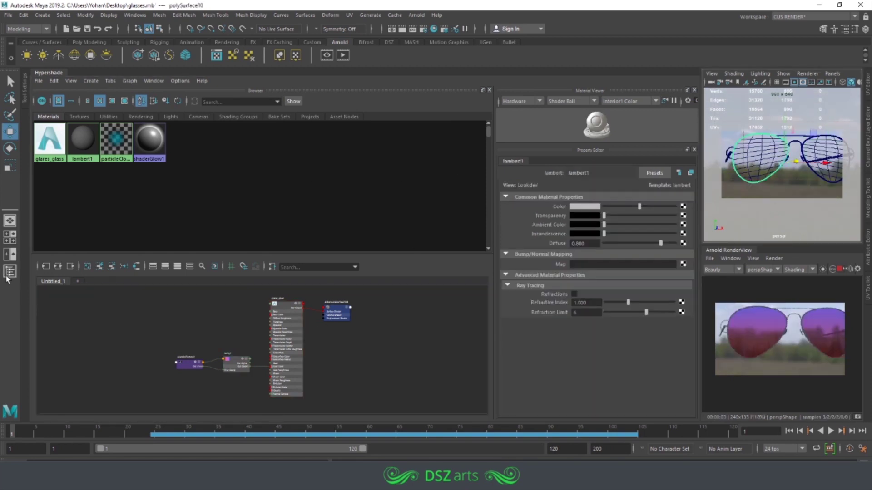
{"action": "left_click", "coordinate": [10, 271]}
{"action": "left_click", "coordinate": [34, 137]}
{"action": "left_click", "coordinate": [99, 174]}
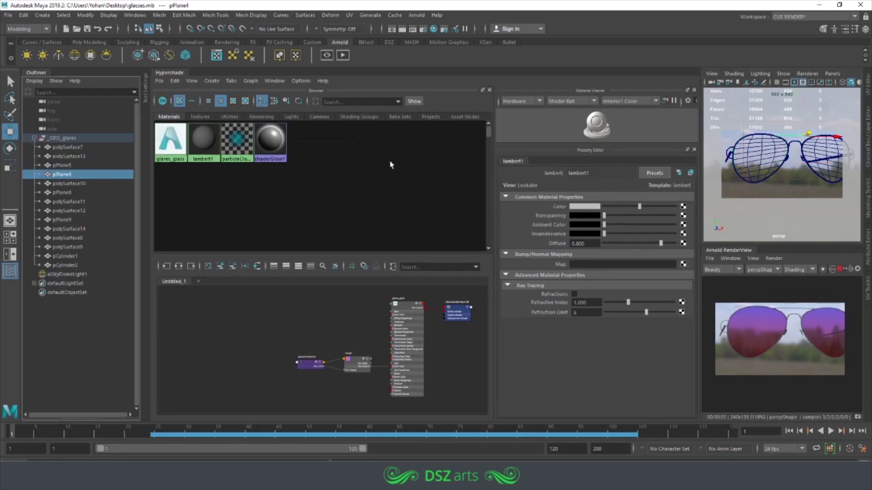
{"action": "left_click", "coordinate": [763, 153]}
{"action": "left_click", "coordinate": [83, 237], "text": "ctrl"}
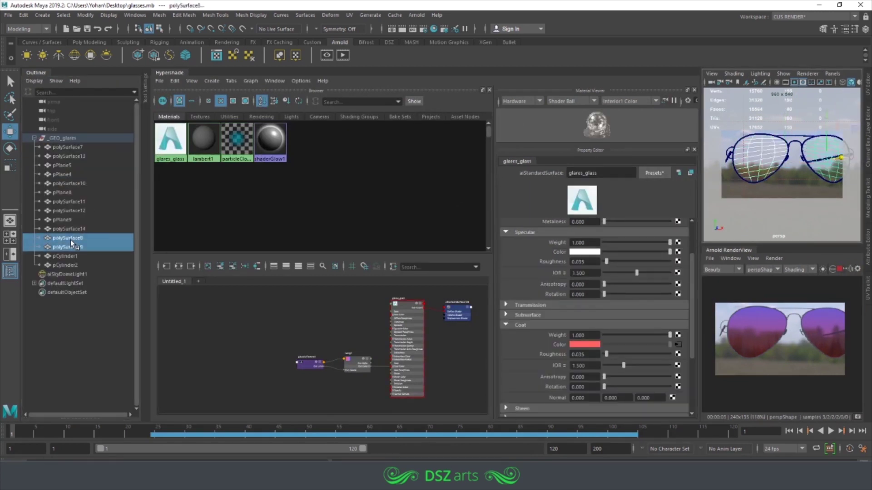
{"action": "left_click_drag", "start_coordinate": [70, 240], "coordinate": [75, 143]}
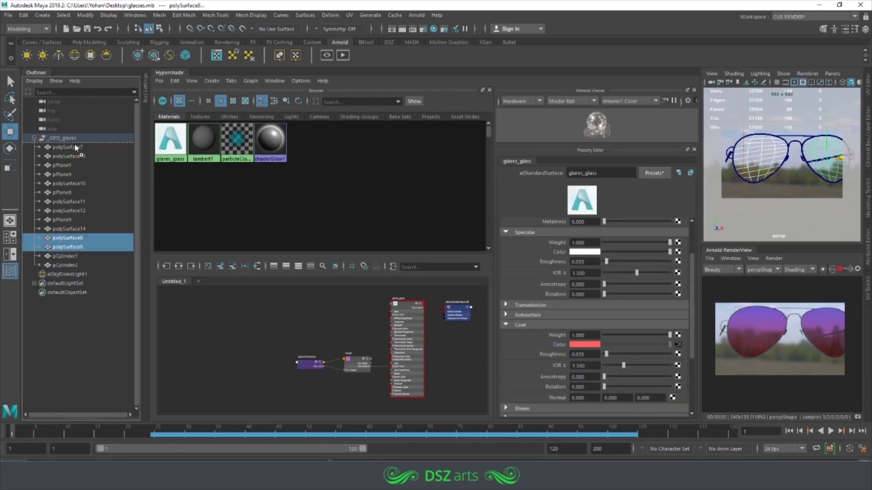
Identify the glasses parts and move polySurface11 just beneath the lenses.
{"action": "left_click", "coordinate": [791, 157]}
{"action": "left_click", "coordinate": [64, 238]}
{"action": "left_click", "coordinate": [68, 265]}
{"action": "left_click", "coordinate": [67, 240]}
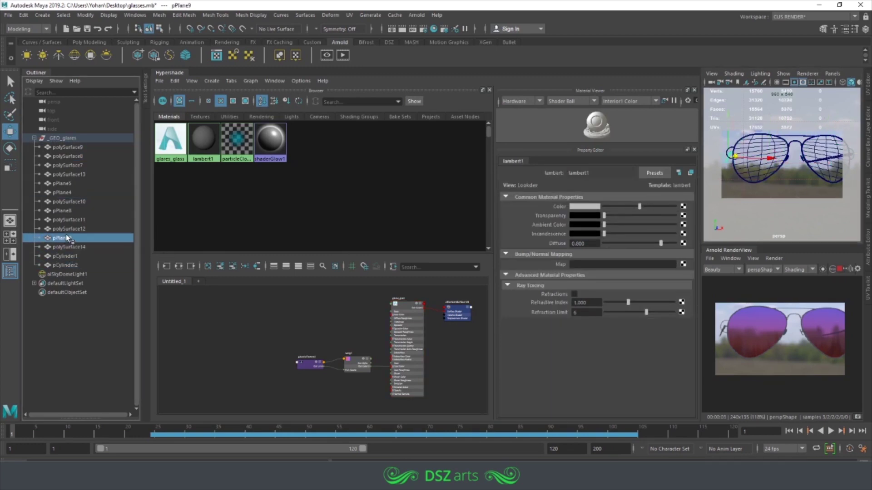
{"action": "left_click", "coordinate": [70, 220]}
{"action": "left_click_drag", "start_coordinate": [75, 181], "coordinate": [71, 164]}
Rename polySurface11 to bud1 and polySurface13 to bud2, placing bud2 below bud1.
{"action": "double_click", "coordinate": [71, 165]}
{"action": "type", "text": "bus"}
{"action": "type", "text": "1"}
{"action": "key", "text": "Return"}
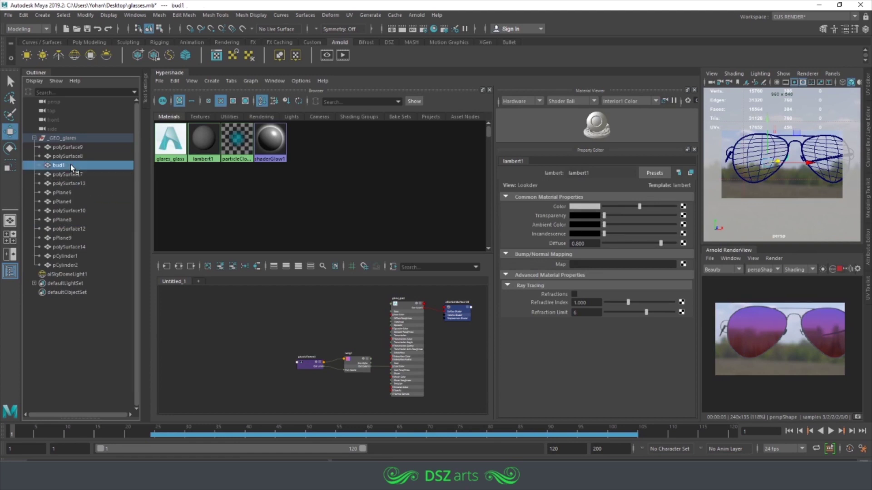
{"action": "left_click", "coordinate": [73, 184]}
{"action": "double_click", "coordinate": [68, 184]}
{"action": "type", "text": "bud2"}
{"action": "key", "text": "Return"}
{"action": "left_click_drag", "start_coordinate": [67, 184], "coordinate": [64, 169]}
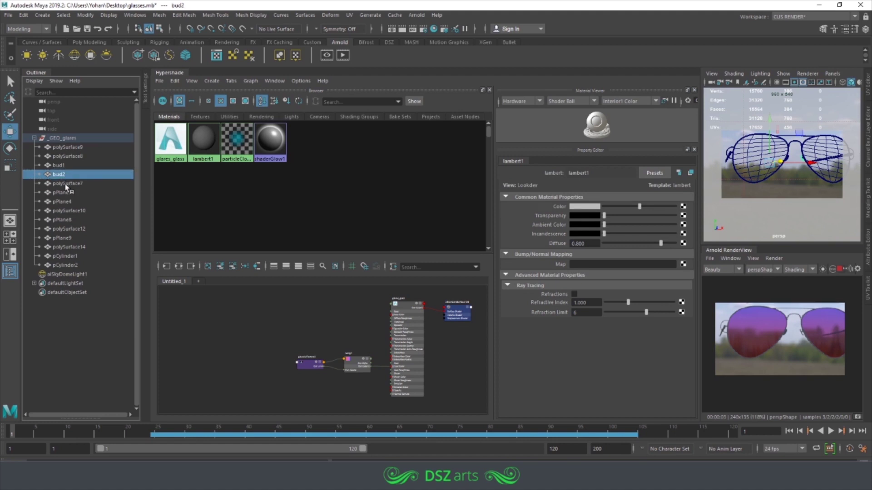
{"action": "left_click", "coordinate": [64, 183]}
{"action": "left_click", "coordinate": [65, 265], "text": "shift"}
Assign the frame parts a new aiStandardSurface material named glares_metal.
{"action": "right_click", "coordinate": [741, 155]}
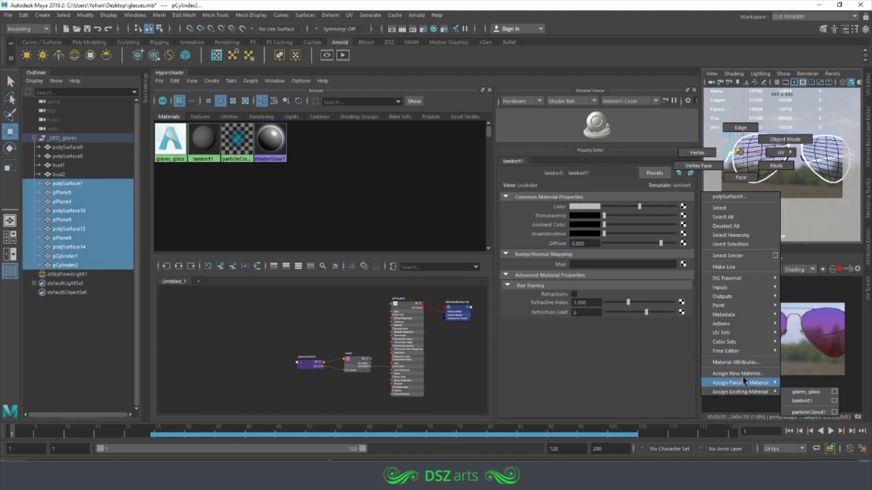
{"action": "left_click", "coordinate": [738, 374]}
{"action": "left_click", "coordinate": [326, 225]}
{"action": "left_click", "coordinate": [387, 217]}
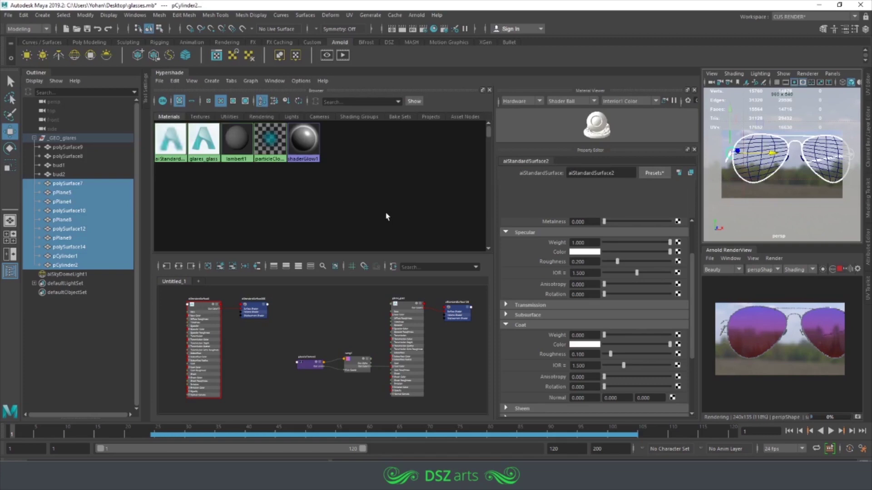
{"action": "key", "text": "ctrl+a"}
{"action": "key", "text": "ctrl+a"}
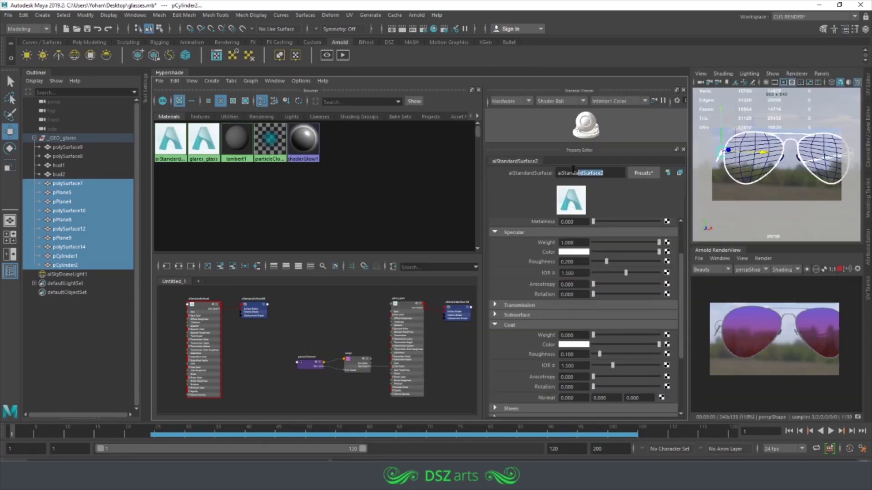
{"action": "key", "text": "Escape"}
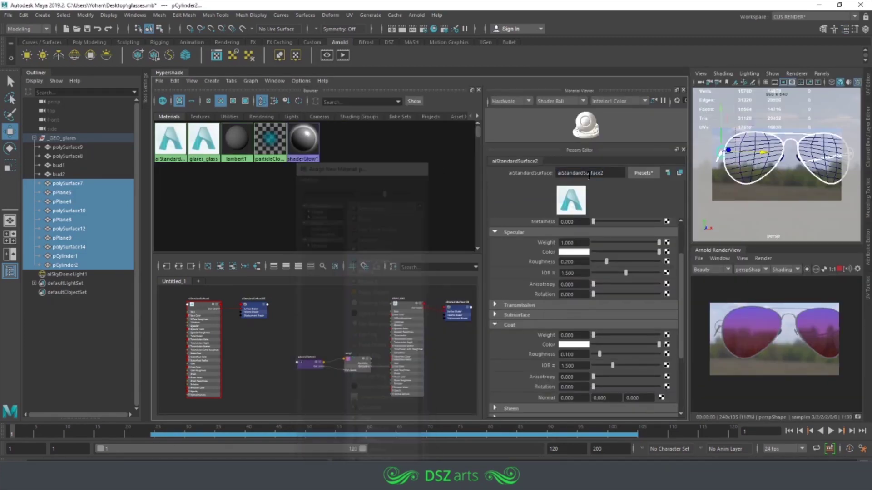
{"action": "type", "text": "glares_me"}
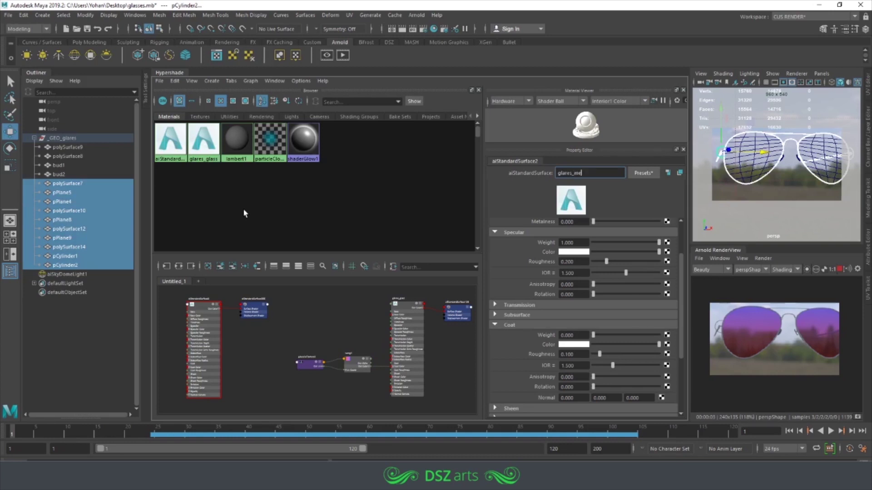
{"action": "type", "text": "tal"}
{"action": "key", "text": "Return"}
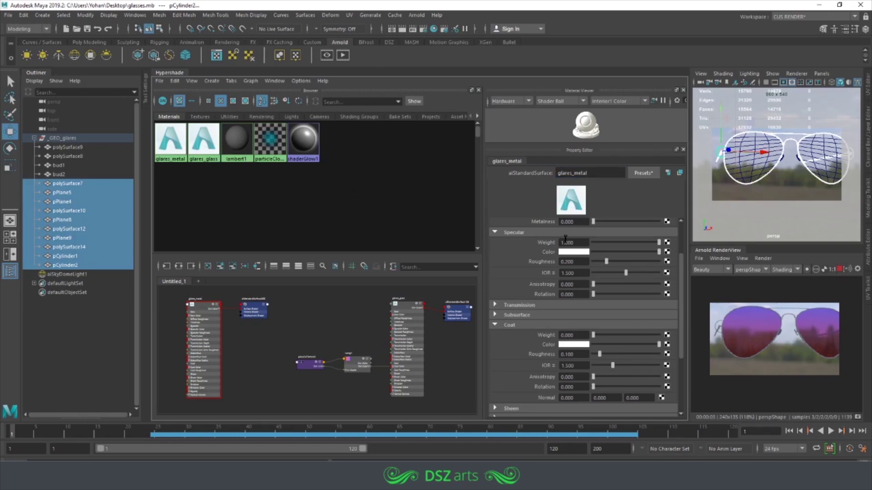
Make glares_metal fully metallic (Metalness 1) with a gold base colour.
{"action": "scroll", "coordinate": [600, 280], "scroll_direction": "up", "scroll_amount": 3}
{"action": "left_click_drag", "start_coordinate": [599, 280], "coordinate": [759, 282]}
{"action": "left_click", "coordinate": [583, 307]}
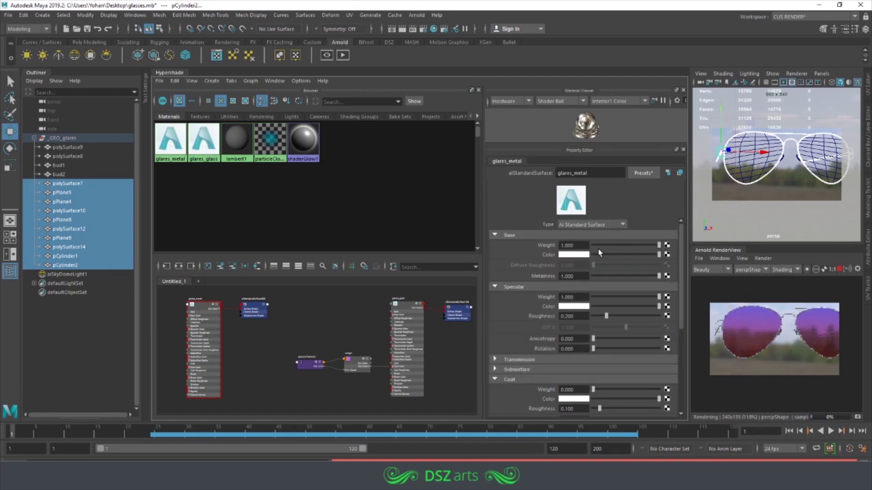
{"action": "left_click", "coordinate": [577, 255]}
{"action": "left_click_drag", "start_coordinate": [534, 283], "coordinate": [588, 291]}
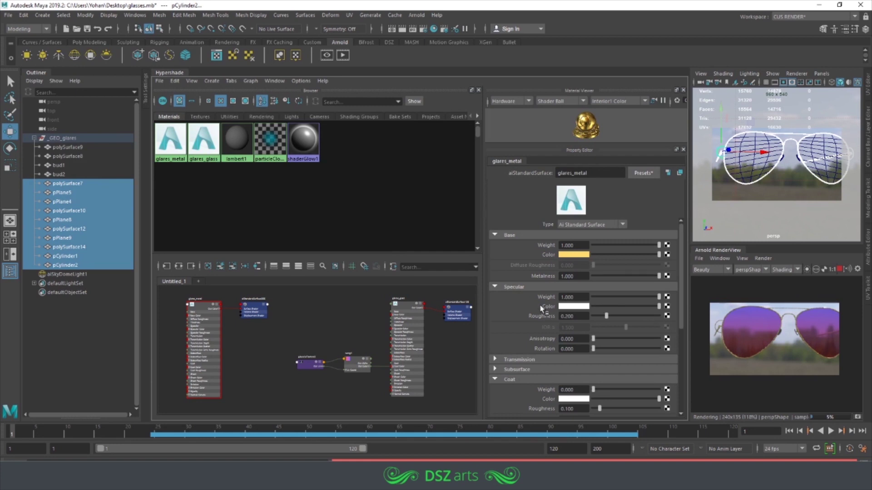
Tint the glares_metal specular colour light pink and set specular anisotropy to 0.5.
{"action": "left_click", "coordinate": [572, 307]}
{"action": "left_click_drag", "start_coordinate": [532, 333], "coordinate": [540, 339]}
{"action": "scroll", "coordinate": [555, 334], "scroll_direction": "down", "scroll_amount": 3}
{"action": "left_click", "coordinate": [573, 257]}
{"action": "type", "text": "0.5"}
{"action": "key", "text": "Return"}
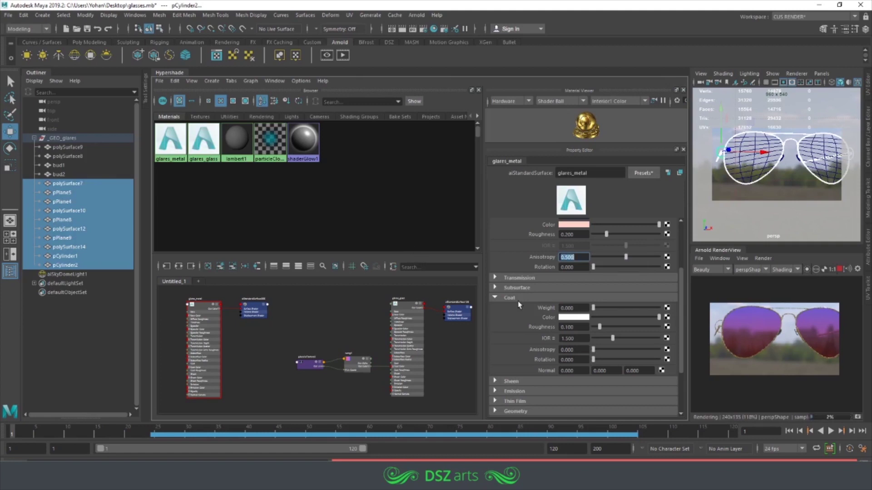
{"action": "left_click", "coordinate": [503, 298]}
{"action": "left_click", "coordinate": [509, 368]}
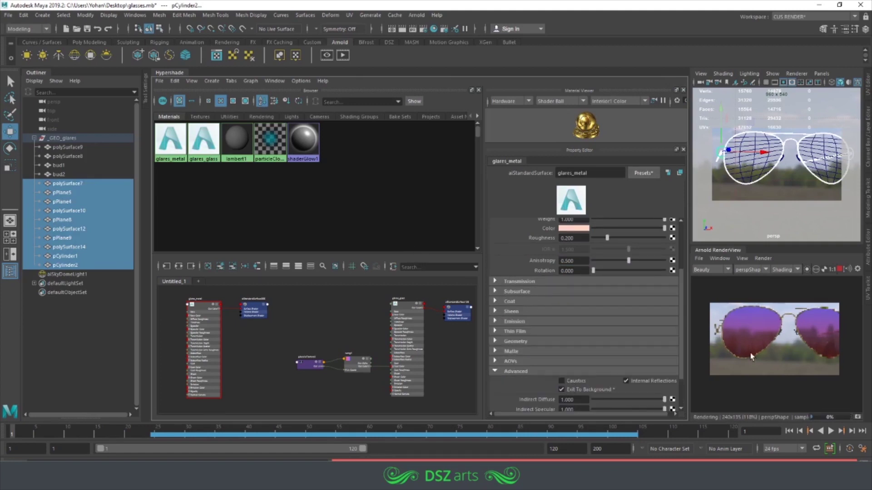
{"action": "left_click", "coordinate": [749, 168]}
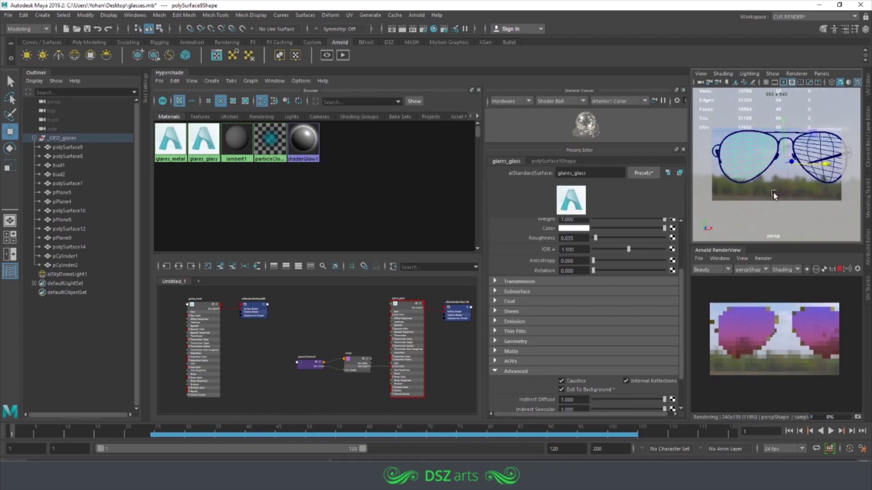
Orbit around the glasses and select the bud parts to inspect the render.
{"action": "mouse_move", "coordinate": [773, 193]}
{"action": "left_mouse_down", "text": "alt"}
{"action": "mouse_move", "coordinate": [817, 207]}
{"action": "mouse_move", "coordinate": [816, 185]}
{"action": "left_mouse_up", "text": "alt"}
{"action": "left_click", "coordinate": [816, 185]}
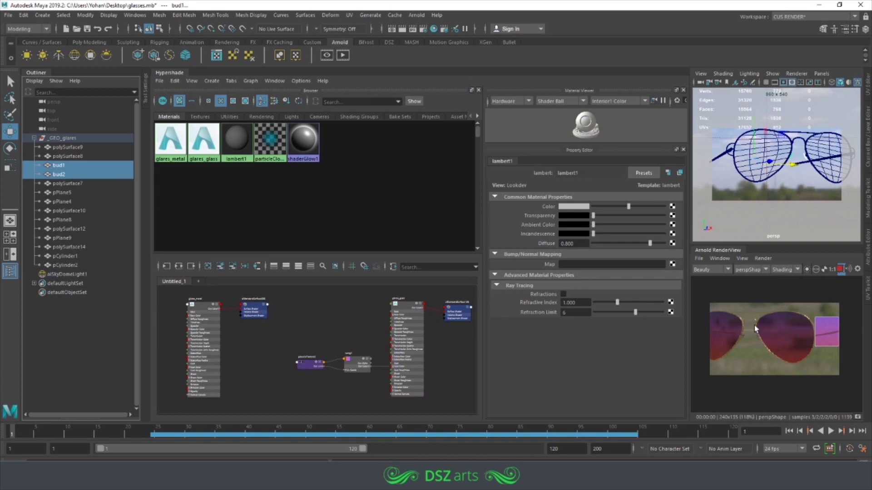
{"action": "scroll", "coordinate": [793, 183], "scroll_direction": "up", "scroll_amount": 3}
{"action": "scroll", "coordinate": [792, 183], "scroll_direction": "up", "scroll_amount": 3}
{"action": "mouse_move", "coordinate": [793, 183]}
{"action": "left_mouse_down", "text": "alt"}
{"action": "mouse_move", "coordinate": [778, 165]}
{"action": "mouse_move", "coordinate": [799, 182]}
{"action": "mouse_move", "coordinate": [813, 180]}
{"action": "mouse_move", "coordinate": [795, 186]}
{"action": "left_mouse_up", "text": "alt"}
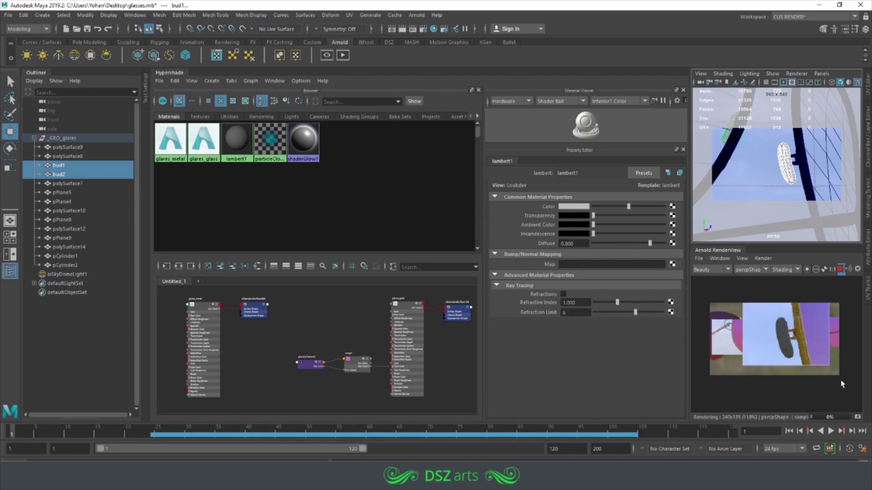
Lower glares_metal's specular roughness to 0.05 and select the bud2 nose pad.
{"action": "left_click", "coordinate": [800, 336]}
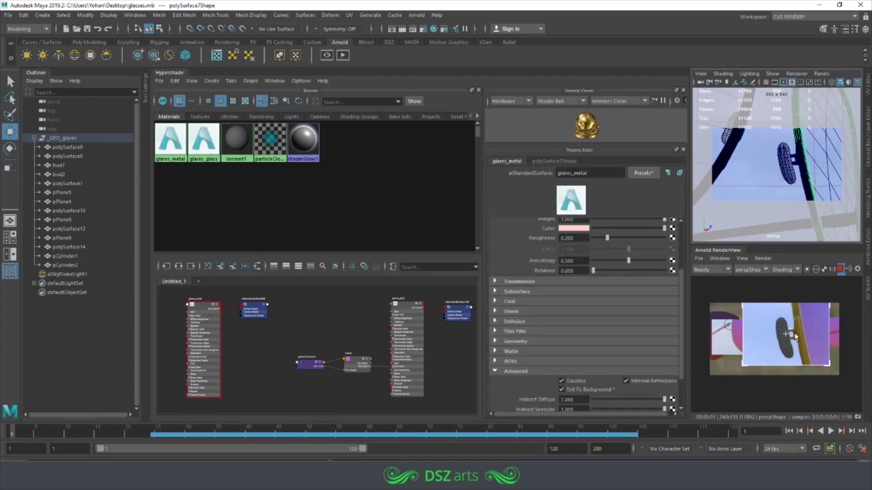
{"action": "left_click", "coordinate": [581, 316]}
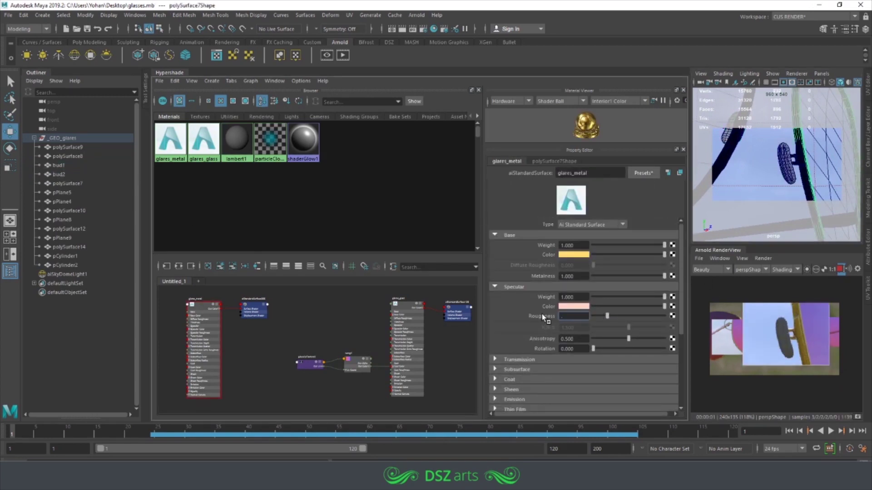
{"action": "type", "text": "05"}
{"action": "key", "text": "Return"}
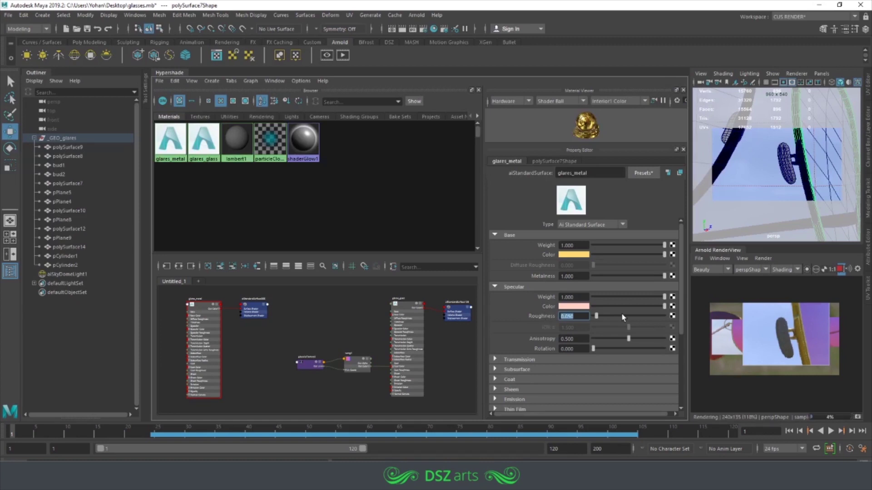
{"action": "left_click", "coordinate": [788, 344]}
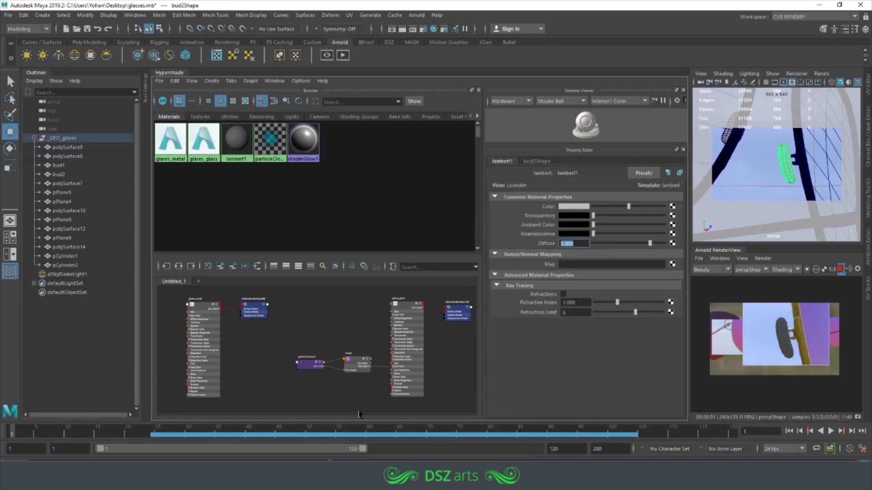
{"action": "right_click_drag", "start_coordinate": [346, 374], "coordinate": [341, 404]}
Assign bud2 a new aiStandardSurface named glares_buds and save the scene.
{"action": "right_click_drag", "start_coordinate": [787, 184], "coordinate": [787, 410]}
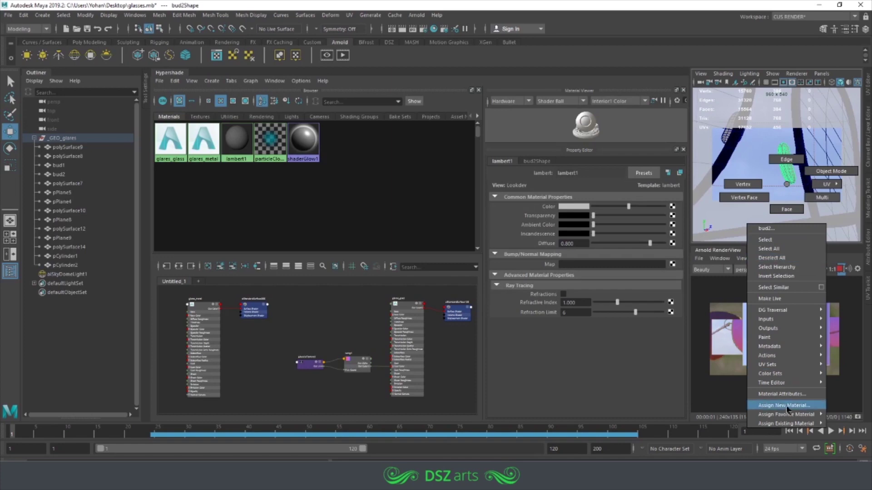
{"action": "left_click", "coordinate": [327, 220]}
{"action": "left_click", "coordinate": [379, 208]}
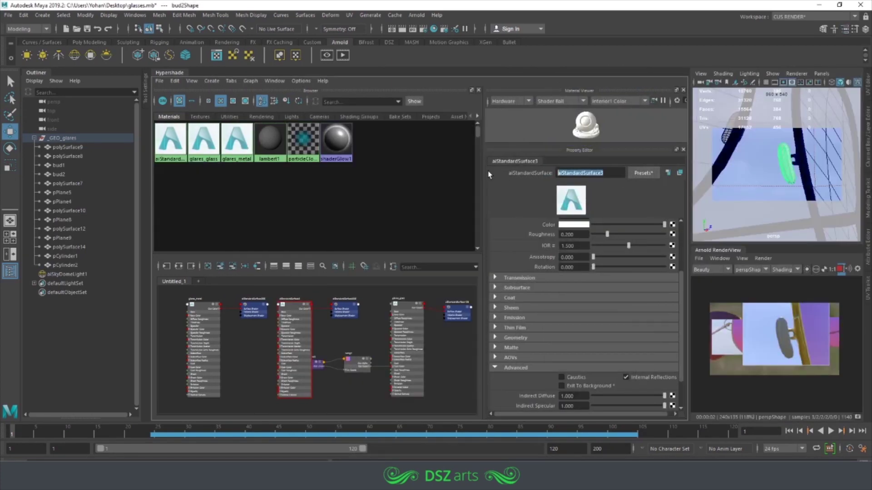
{"action": "left_click", "coordinate": [429, 163]}
{"action": "type", "text": "glares_"}
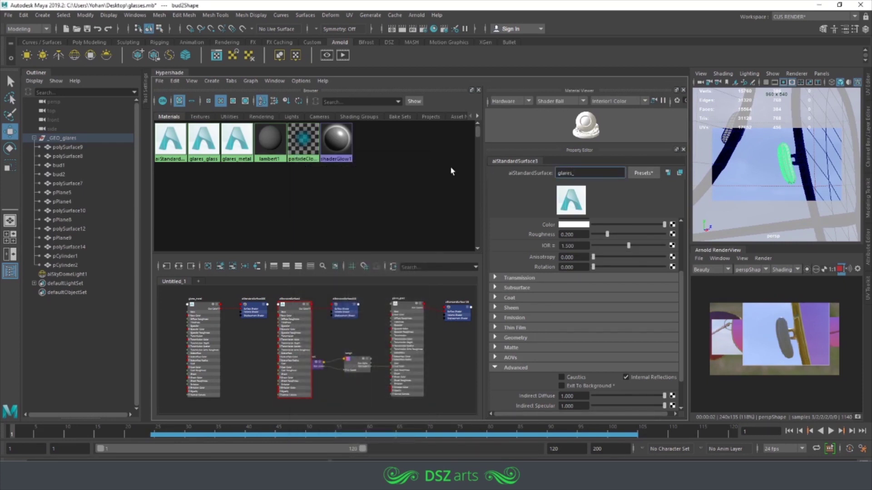
{"action": "key", "text": "Return"}
{"action": "key", "text": "ctrl+s"}
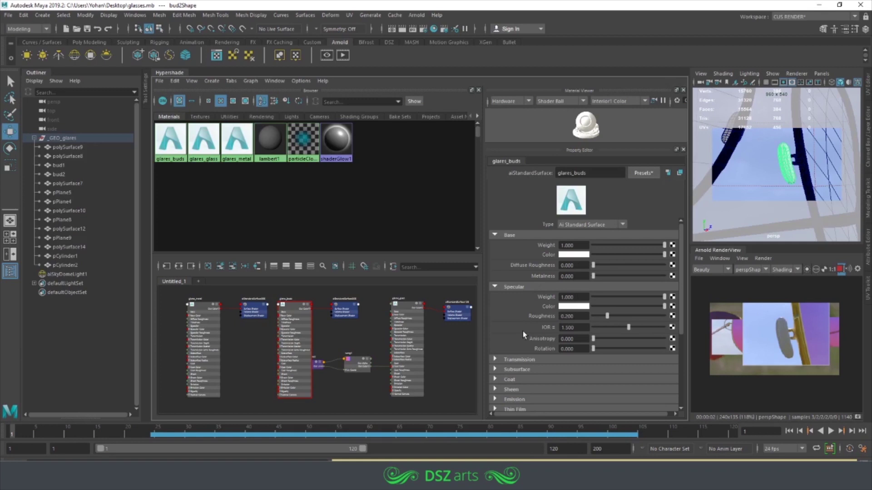
Set glares_buds specular roughness to 0.25 and tint the transmission colour warm off-white.
{"action": "scroll", "coordinate": [522, 331], "scroll_direction": "down", "scroll_amount": 2}
{"action": "left_click", "coordinate": [520, 305]}
{"action": "left_click_drag", "start_coordinate": [573, 262], "coordinate": [548, 263]}
{"action": "type", "text": "0.25"}
{"action": "key", "text": "Return"}
{"action": "scroll", "coordinate": [560, 287], "scroll_direction": "up", "scroll_amount": 2}
{"action": "left_click_drag", "start_coordinate": [595, 370], "coordinate": [699, 372]}
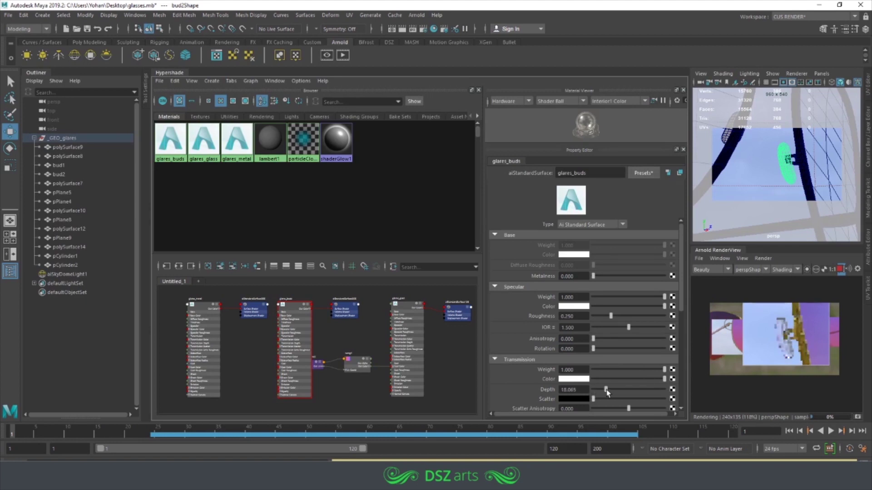
{"action": "left_click", "coordinate": [574, 378]}
{"action": "mouse_move", "coordinate": [571, 403]}
{"action": "left_mouse_down"}
{"action": "mouse_move", "coordinate": [532, 404]}
{"action": "mouse_move", "coordinate": [531, 414]}
{"action": "left_mouse_up"}
{"action": "left_click_drag", "start_coordinate": [602, 425], "coordinate": [599, 428]}
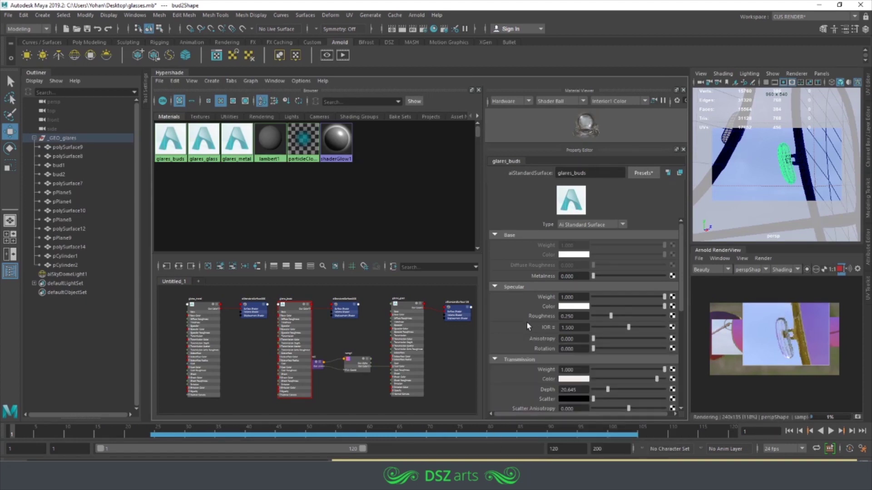
Set extra roughness 0.1, specular roughness 0.35 and transmission weight 0.85 on glares_buds.
{"action": "scroll", "coordinate": [567, 386], "scroll_direction": "down", "scroll_amount": 2}
{"action": "scroll", "coordinate": [568, 381], "scroll_direction": "down", "scroll_amount": 2}
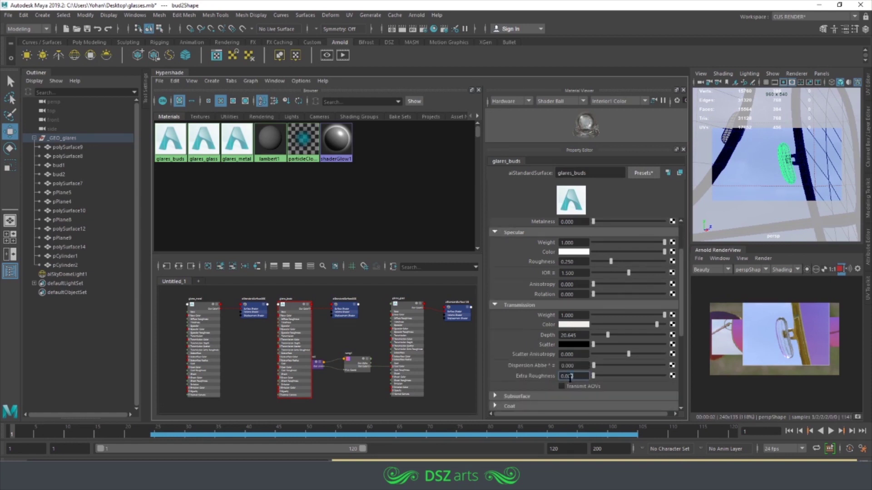
{"action": "key", "text": "Return"}
{"action": "left_click", "coordinate": [573, 262]}
{"action": "type", "text": "0.35"}
{"action": "key", "text": "Return"}
{"action": "left_click", "coordinate": [576, 316]}
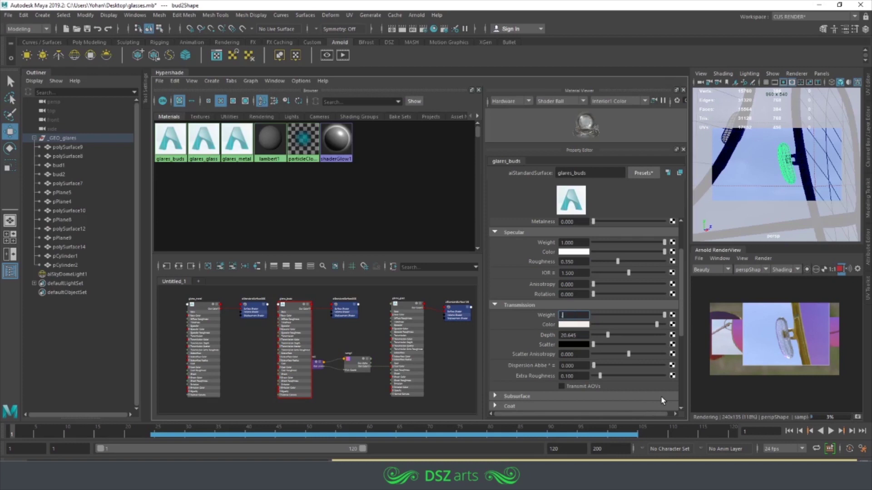
{"action": "type", "text": "0.85"}
{"action": "key", "text": "Return"}
Make the transmission colour light peach and shift the base colour slightly toward peach.
{"action": "scroll", "coordinate": [787, 351], "scroll_direction": "up", "scroll_amount": 3}
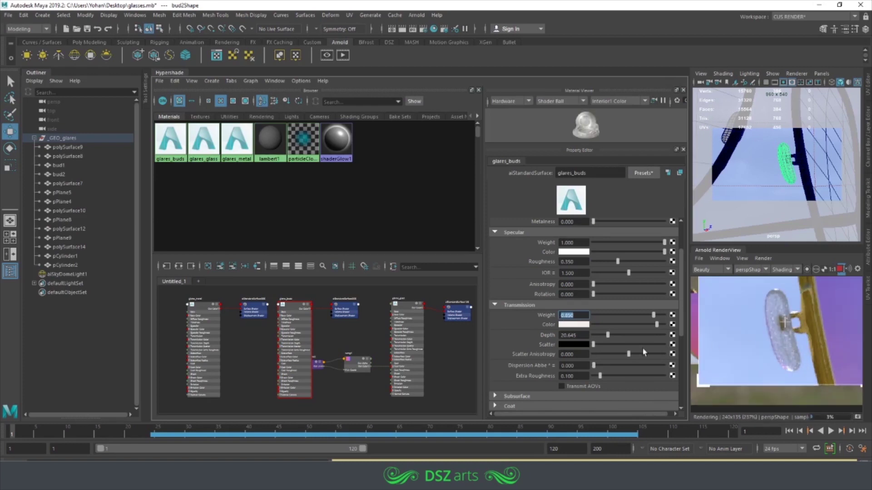
{"action": "left_click", "coordinate": [575, 252]}
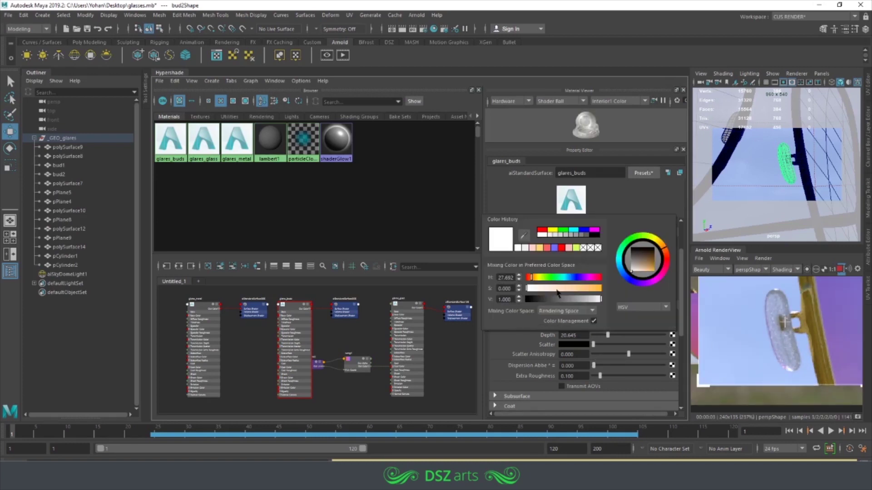
{"action": "left_click_drag", "start_coordinate": [566, 288], "coordinate": [545, 289]}
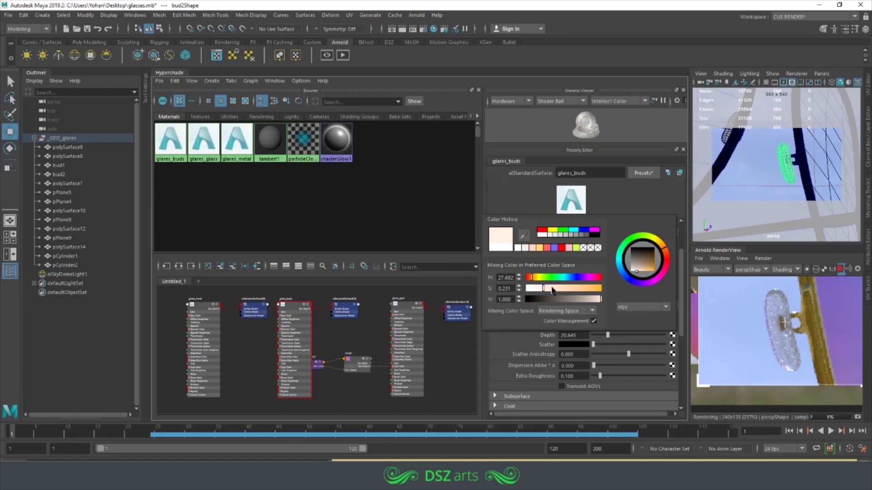
{"action": "scroll", "coordinate": [572, 260], "scroll_direction": "up", "scroll_amount": 3}
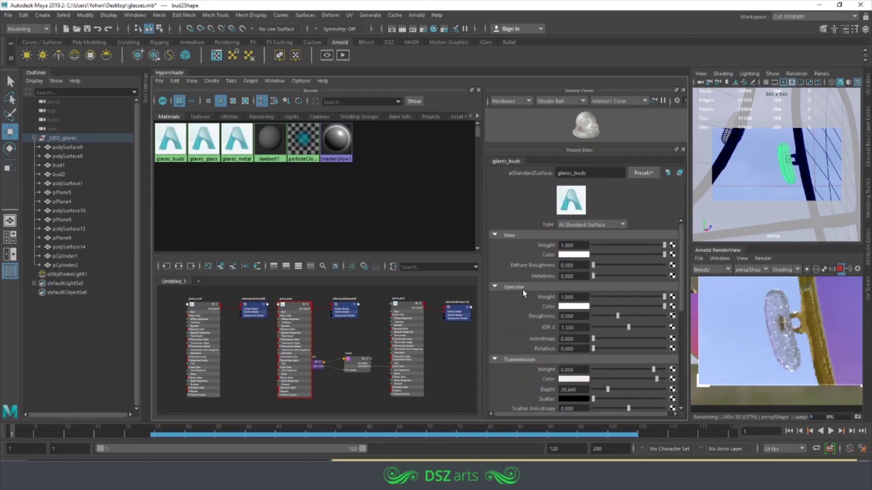
{"action": "left_click", "coordinate": [571, 258]}
{"action": "left_click_drag", "start_coordinate": [520, 289], "coordinate": [542, 290]}
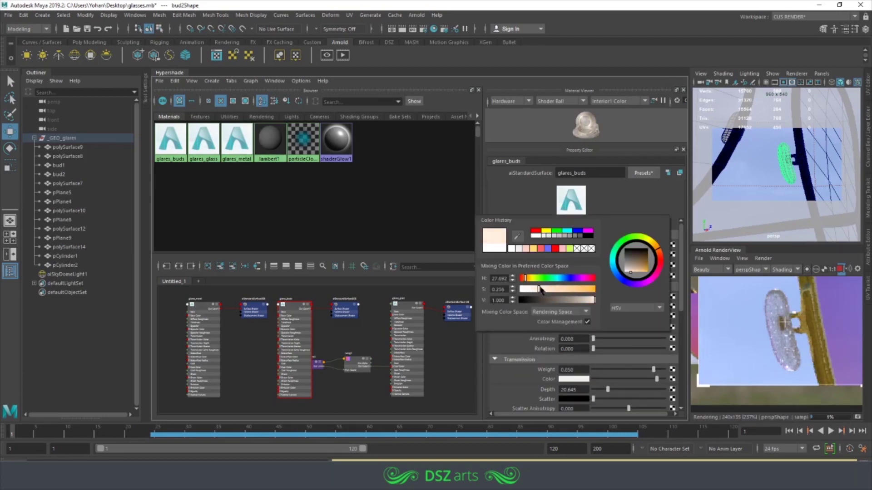
{"action": "scroll", "coordinate": [521, 330], "scroll_direction": "down", "scroll_amount": 2}
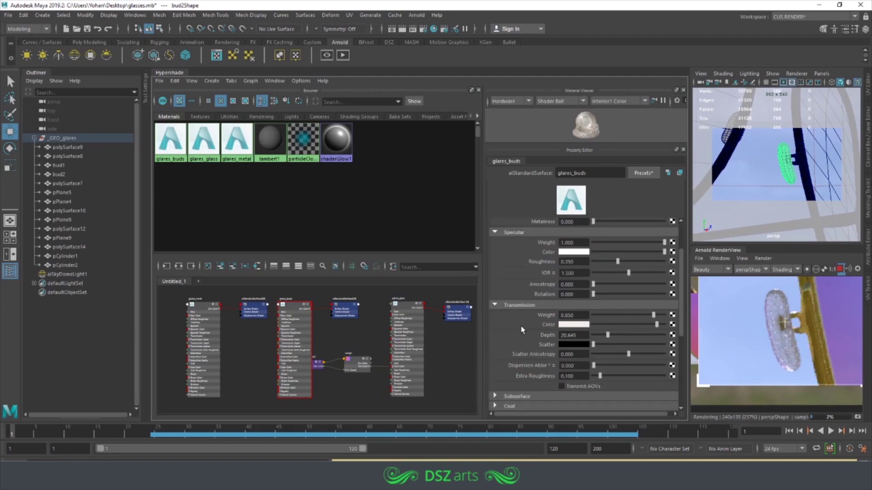
Deepen the glares_buds transmission colour to peach and frame the whole glasses.
{"action": "double_click", "coordinate": [573, 315]}
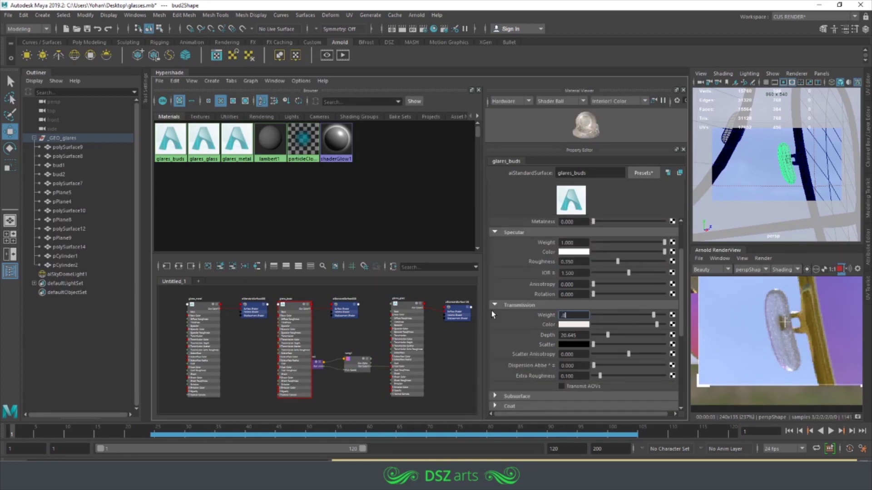
{"action": "scroll", "coordinate": [545, 336], "scroll_direction": "down", "scroll_amount": 2}
{"action": "scroll", "coordinate": [517, 364], "scroll_direction": "down", "scroll_amount": 3}
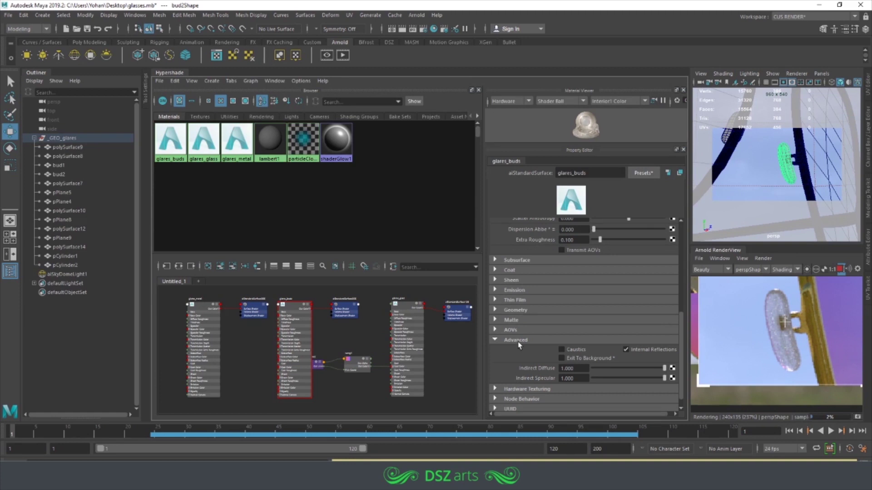
{"action": "left_click", "coordinate": [763, 258]}
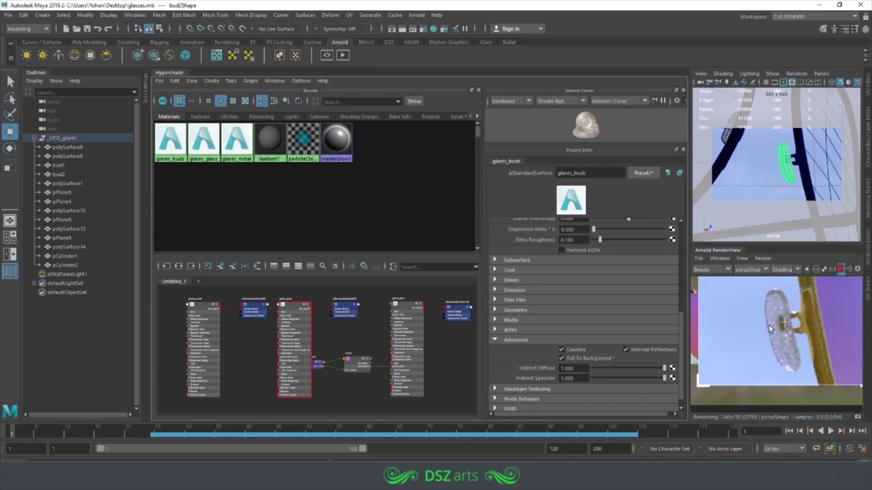
{"action": "scroll", "coordinate": [770, 332], "scroll_direction": "down", "scroll_amount": 3}
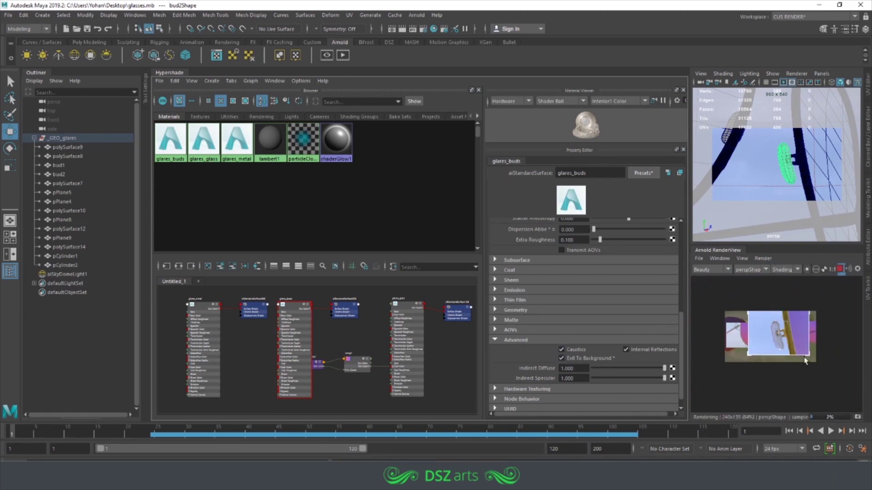
{"action": "scroll", "coordinate": [581, 291], "scroll_direction": "up", "scroll_amount": 5}
{"action": "left_click", "coordinate": [574, 224]}
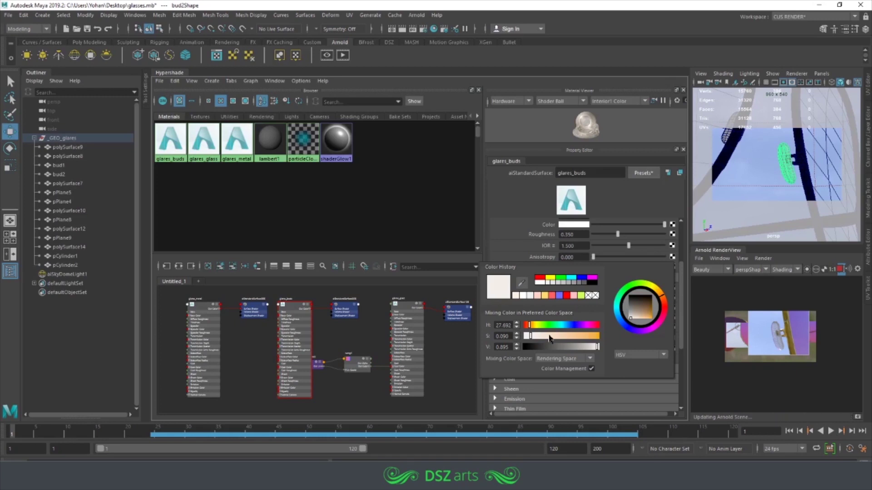
{"action": "left_click_drag", "start_coordinate": [550, 339], "coordinate": [558, 338]}
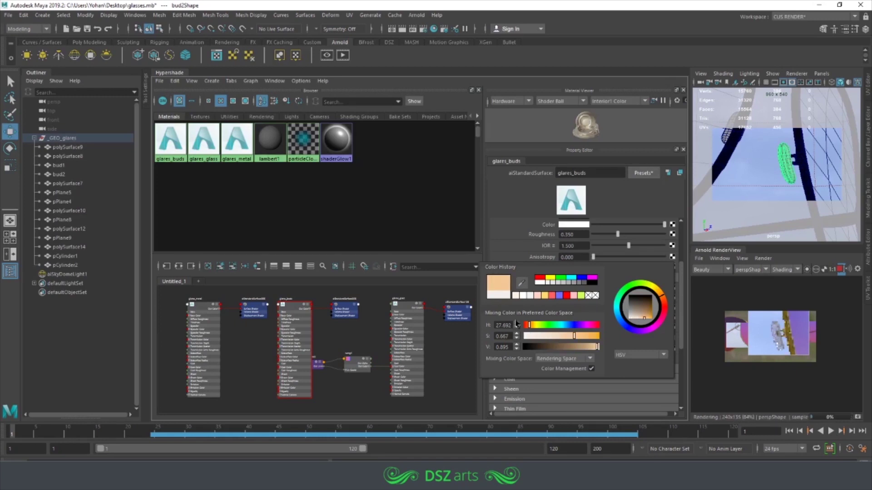
{"action": "key", "text": "f"}
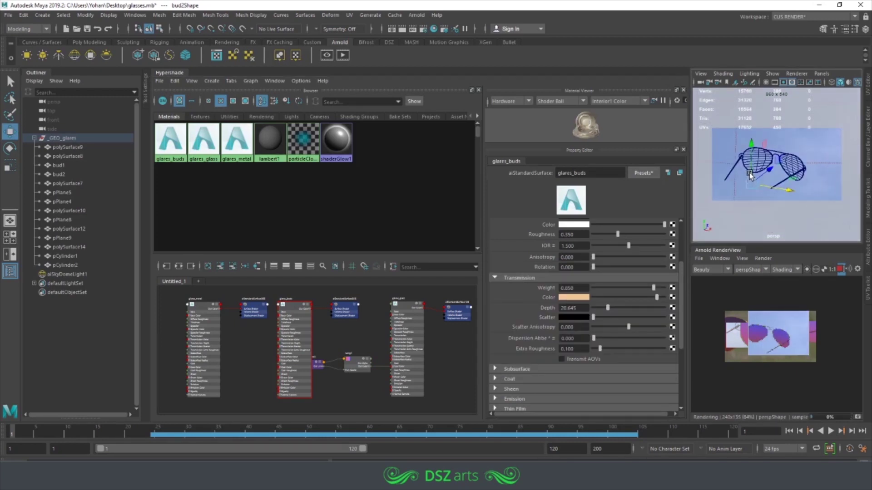
Duplicate _GEO_glares into _GEO_glares1, moved and rotated beneath the original pair.
{"action": "left_click_drag", "start_coordinate": [767, 184], "coordinate": [798, 189], "text": "alt"}
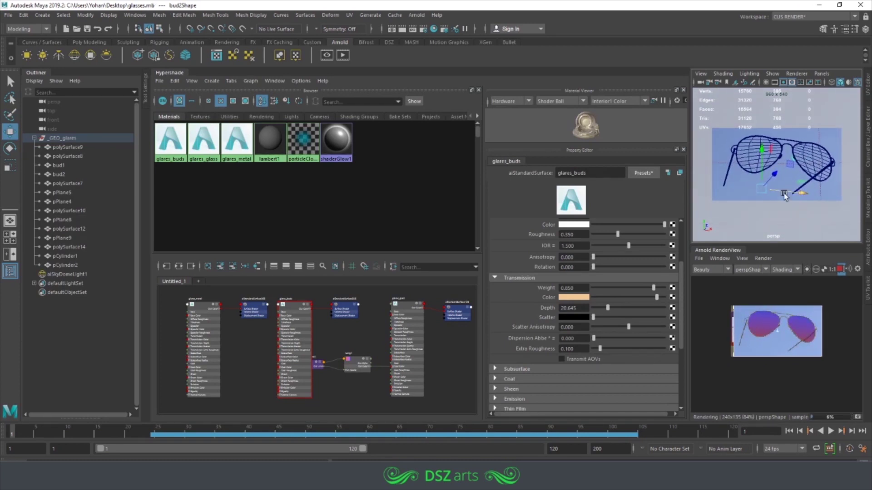
{"action": "left_click", "coordinate": [64, 138]}
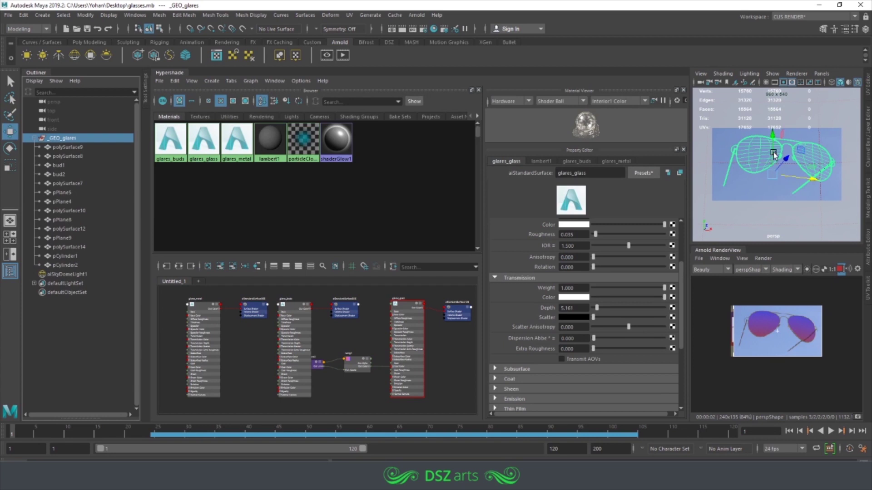
{"action": "key", "text": "ctrl+d"}
{"action": "mouse_move", "coordinate": [772, 138]}
{"action": "left_mouse_down"}
{"action": "mouse_move", "coordinate": [769, 172]}
{"action": "mouse_move", "coordinate": [789, 177]}
{"action": "mouse_move", "coordinate": [772, 180]}
{"action": "mouse_move", "coordinate": [751, 154]}
{"action": "mouse_move", "coordinate": [789, 143]}
{"action": "left_mouse_up"}
{"action": "key", "text": "e"}
{"action": "key", "text": "w"}
{"action": "scroll", "coordinate": [787, 169], "scroll_direction": "up", "scroll_amount": 5}
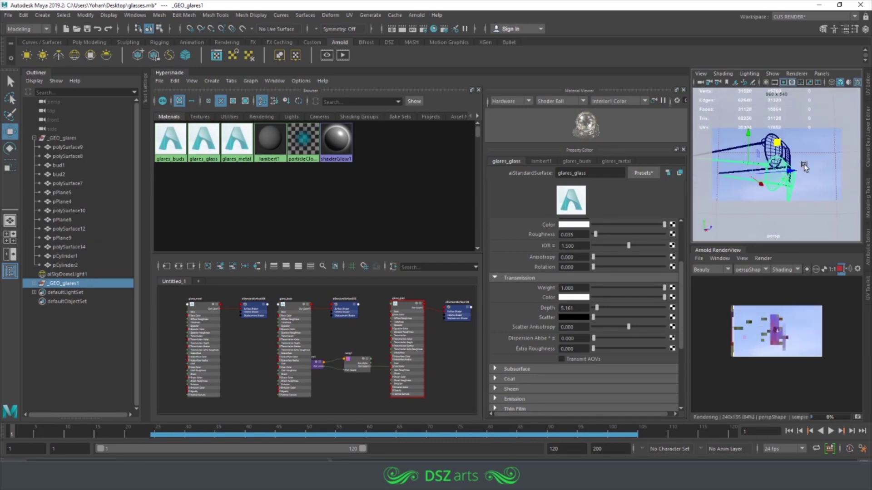
{"action": "left_click_drag", "start_coordinate": [786, 169], "coordinate": [751, 170], "text": "alt"}
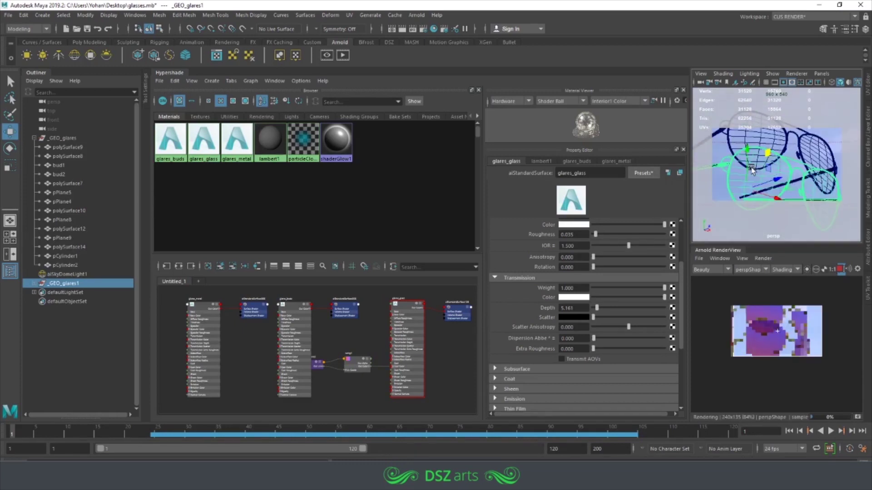
{"action": "left_click", "coordinate": [204, 150]}
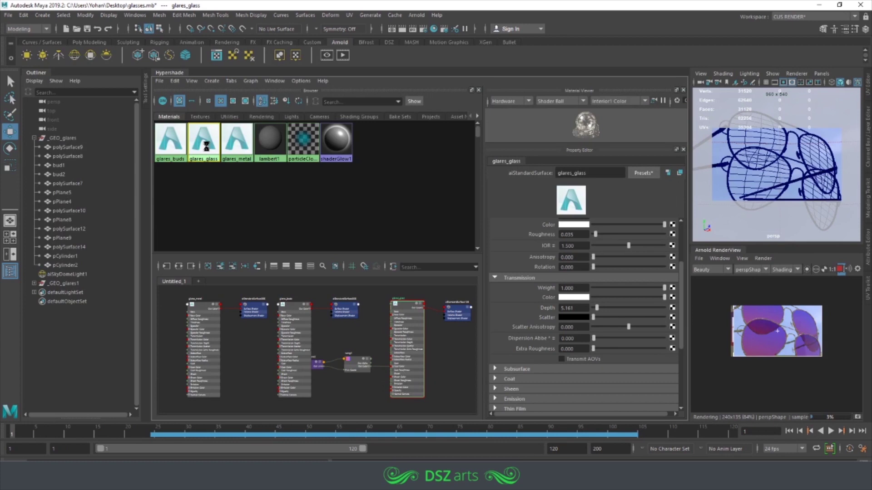
Paste a copy of the glares_glass material into the Hypershade.
{"action": "key", "text": "ctrl+v"}
{"action": "right_click", "coordinate": [291, 324]}
{"action": "left_click", "coordinate": [335, 332]}
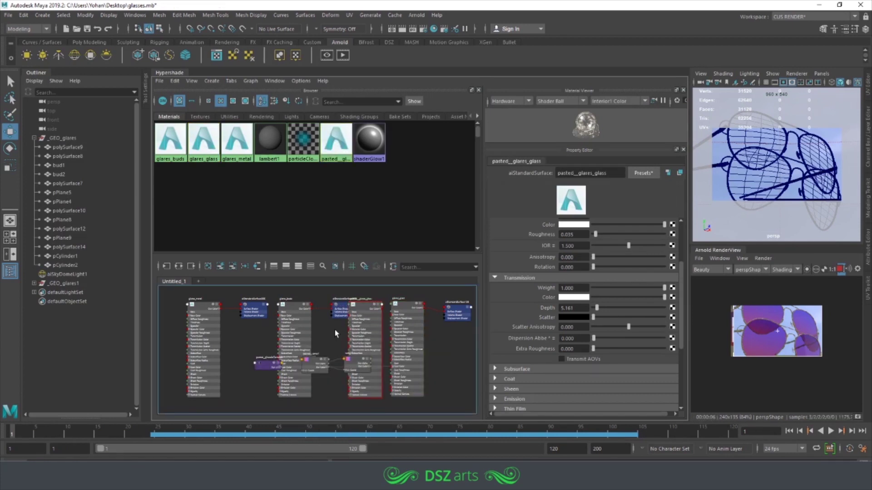
{"action": "right_click", "coordinate": [335, 332]}
{"action": "right_click", "coordinate": [369, 214]}
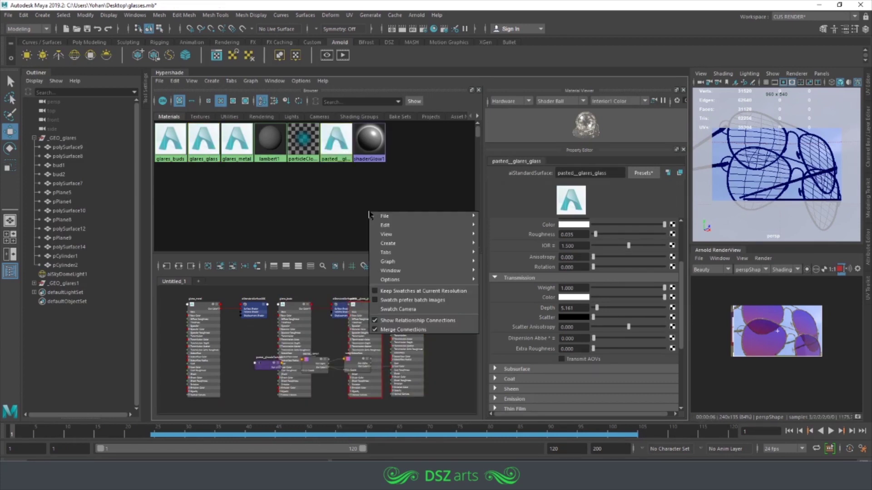
{"action": "right_click", "coordinate": [240, 141]}
Rename the pasted material to glares_glass_2, removing the pasted prefix.
{"action": "left_click", "coordinate": [336, 138]}
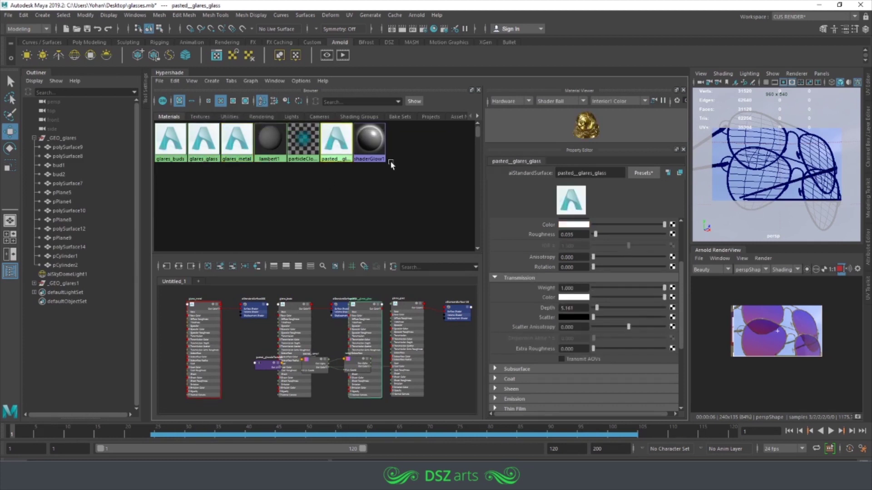
{"action": "double_click", "coordinate": [567, 173]}
{"action": "left_click", "coordinate": [611, 175]}
{"action": "type", "text": "2"}
{"action": "key", "text": "Return"}
{"action": "double_click", "coordinate": [566, 173]}
{"action": "key", "text": "BackSpace"}
{"action": "key", "text": "Return"}
Select both lenses of the copied glasses and assign glares_glass_2 to them.
{"action": "left_click", "coordinate": [803, 198]}
{"action": "left_click", "coordinate": [820, 195]}
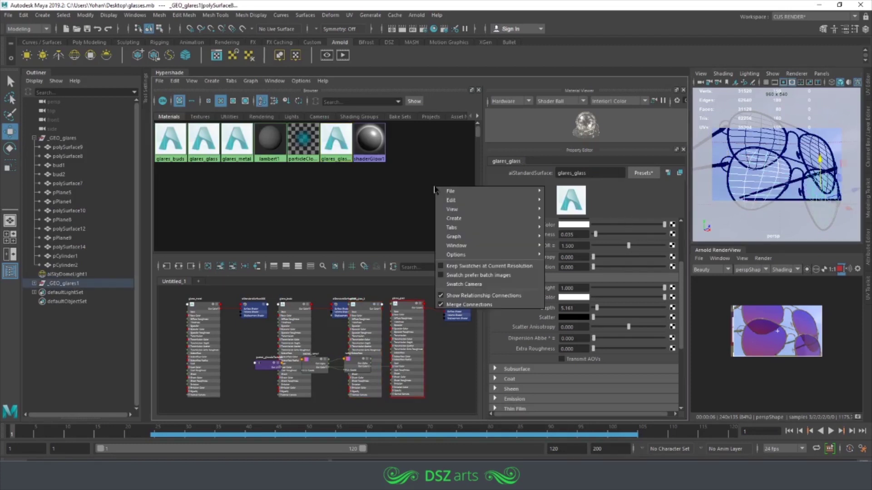
{"action": "right_click", "coordinate": [417, 289]}
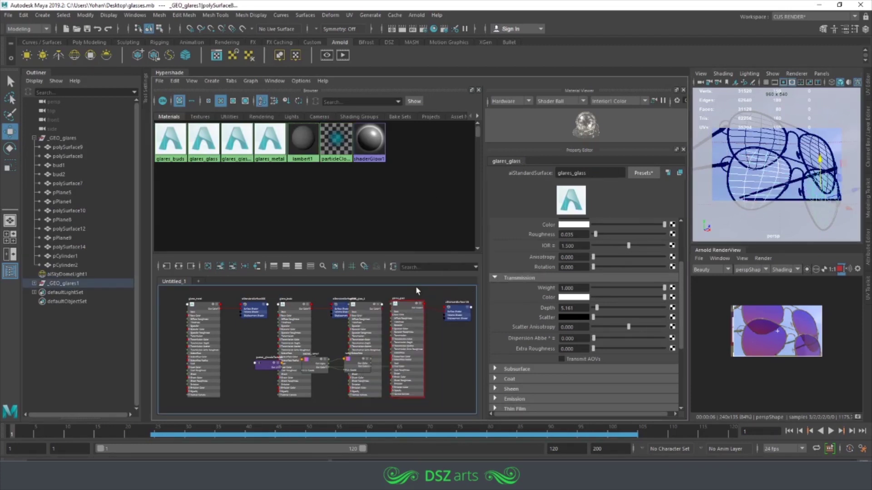
{"action": "right_click", "coordinate": [229, 152]}
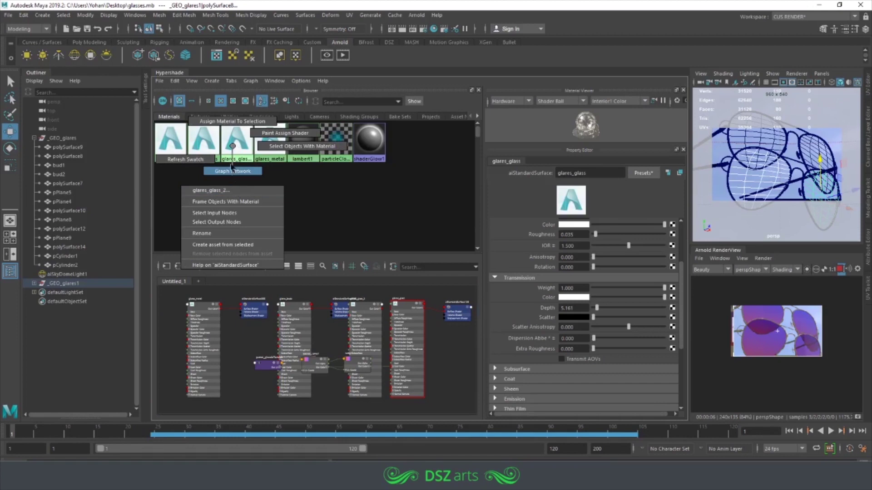
{"action": "left_click", "coordinate": [227, 190]}
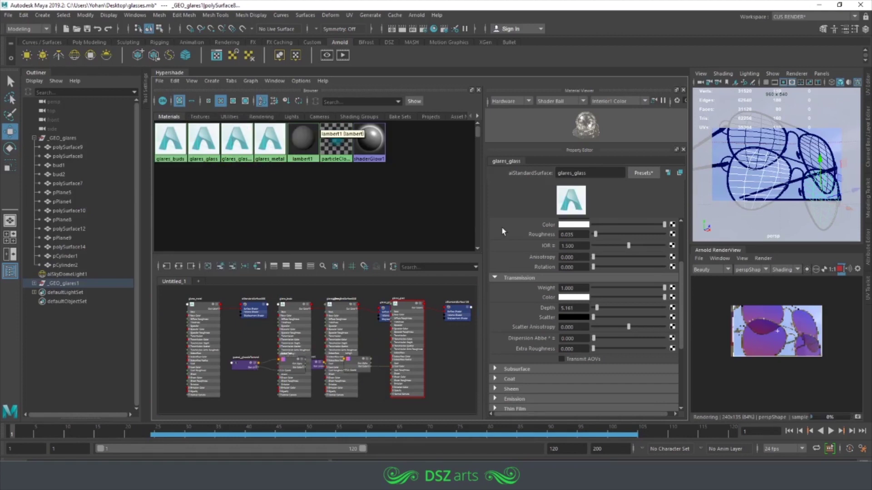
{"action": "left_click", "coordinate": [208, 266]}
{"action": "right_click", "coordinate": [236, 150]}
Recolour the pasted ramp's left entry green and its right entry yellow.
{"action": "left_click", "coordinate": [237, 175]}
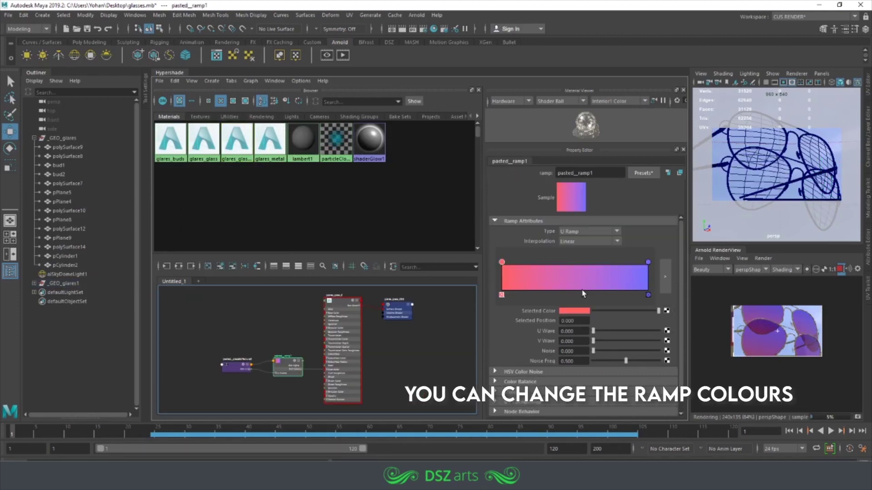
{"action": "left_click", "coordinate": [566, 307]}
{"action": "left_click", "coordinate": [556, 289]}
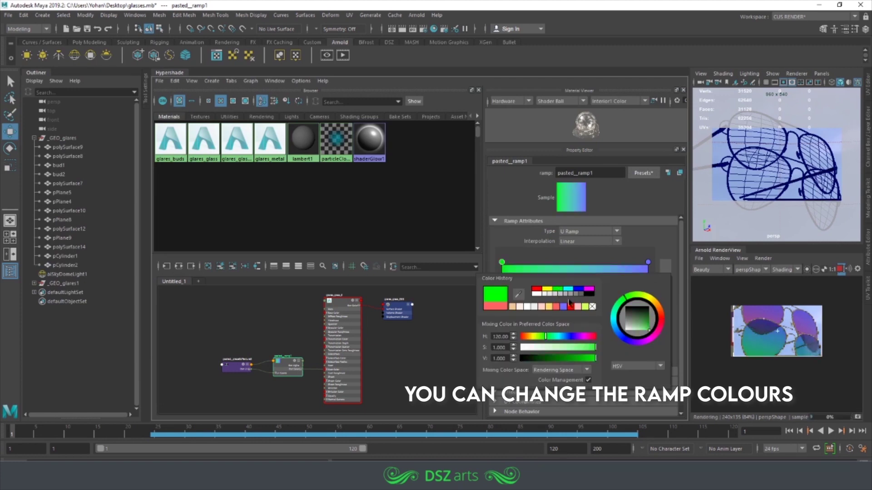
{"action": "left_click", "coordinate": [648, 263]}
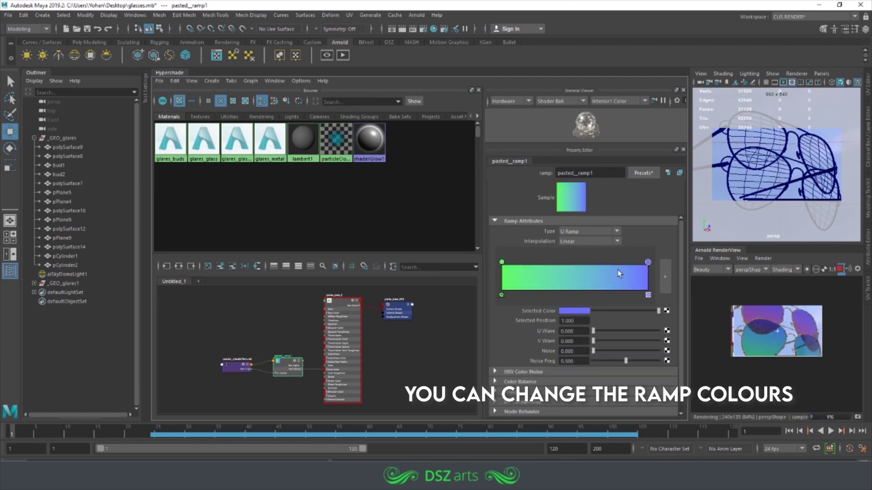
{"action": "left_click", "coordinate": [572, 312]}
{"action": "left_click", "coordinate": [540, 294]}
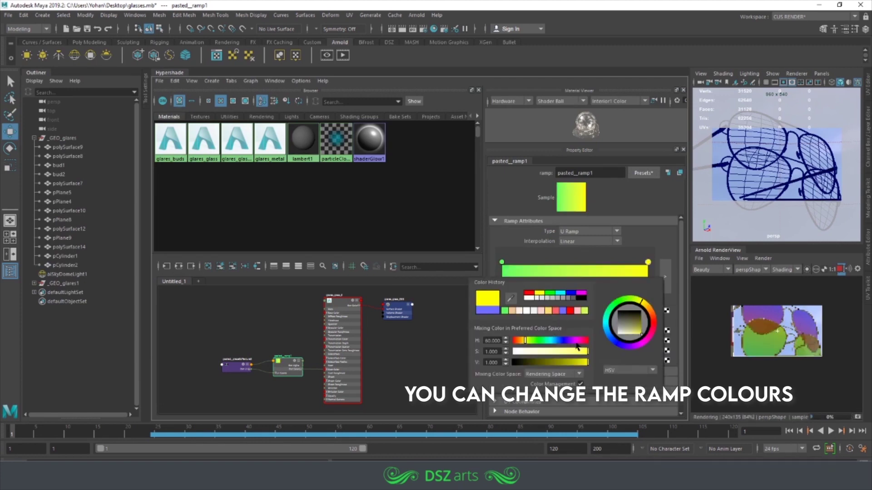
Move the green entry to about 0.214 and the yellow to about 0.8, shifting green toward yellow-green.
{"action": "left_click", "coordinate": [502, 263]}
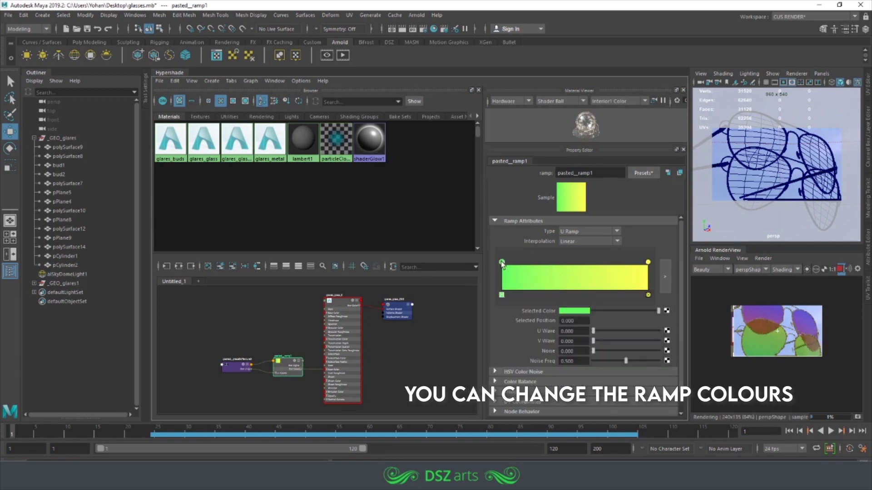
{"action": "left_click", "coordinate": [577, 312]}
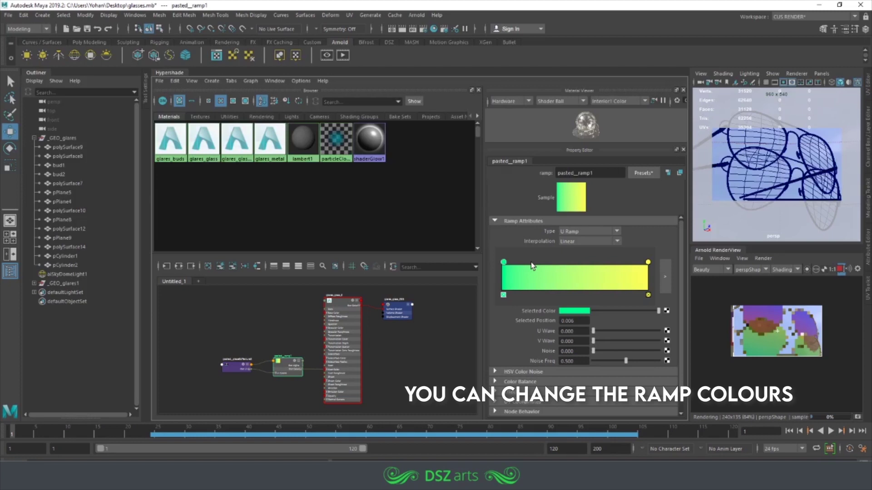
{"action": "left_click_drag", "start_coordinate": [504, 262], "coordinate": [536, 262]}
{"action": "left_click_drag", "start_coordinate": [649, 263], "coordinate": [634, 262]}
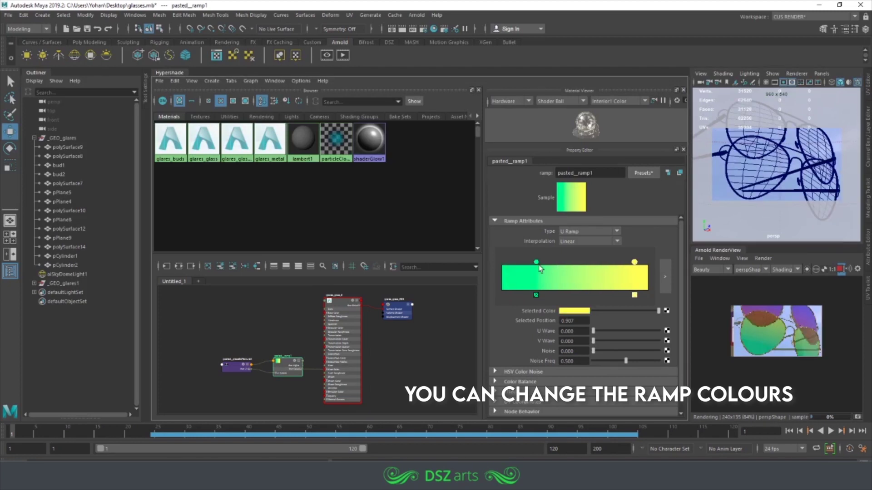
{"action": "left_click_drag", "start_coordinate": [536, 262], "coordinate": [532, 262]}
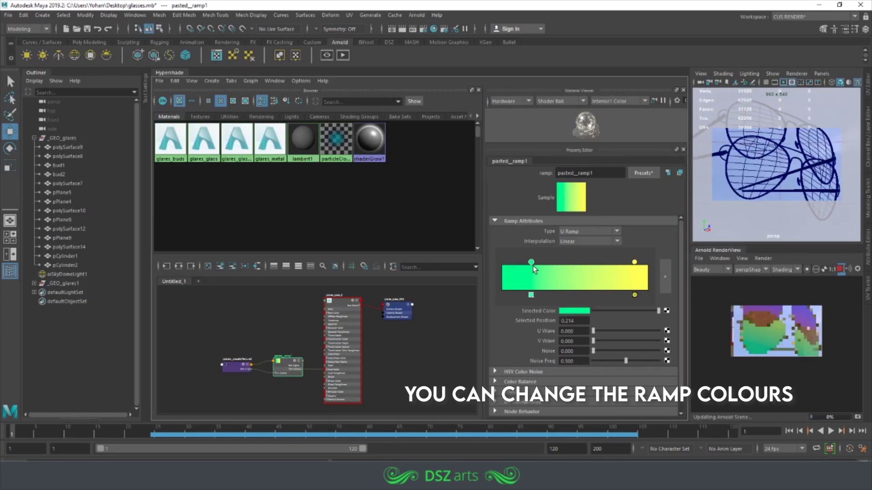
{"action": "left_click", "coordinate": [574, 310]}
{"action": "mouse_move", "coordinate": [560, 342]}
{"action": "left_mouse_down"}
{"action": "mouse_move", "coordinate": [593, 346]}
{"action": "mouse_move", "coordinate": [558, 344]}
{"action": "left_mouse_up"}
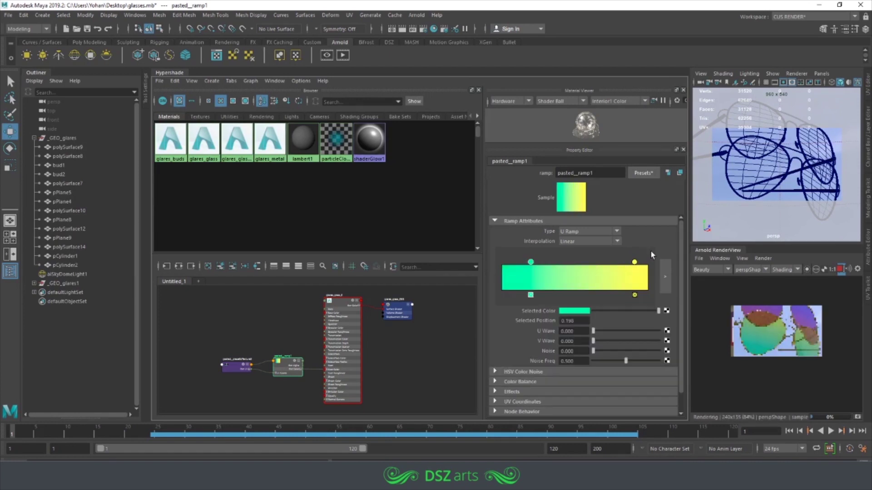
{"action": "left_click", "coordinate": [635, 262]}
{"action": "left_click", "coordinate": [574, 311]}
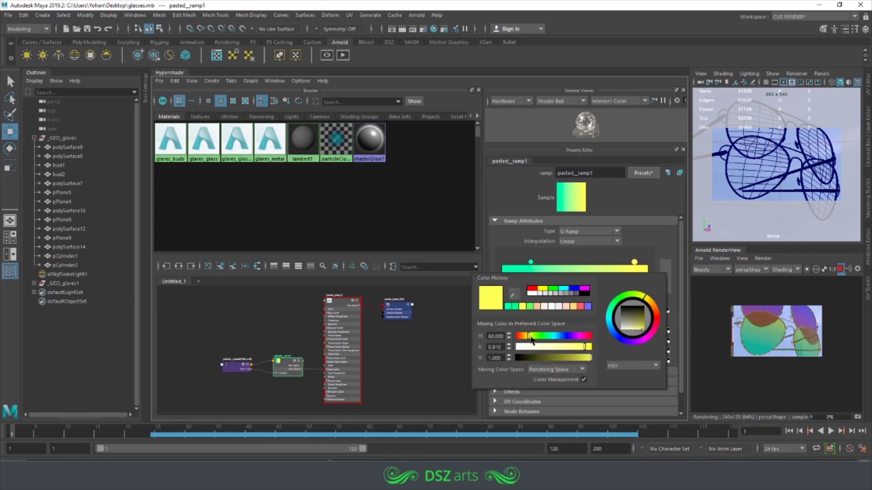
{"action": "left_click_drag", "start_coordinate": [634, 262], "coordinate": [617, 266]}
Set the yellow ramp entry to 0.789 and orbit around the glasses to inspect the lenses.
{"action": "left_click_drag", "start_coordinate": [754, 177], "coordinate": [776, 200], "text": "alt"}
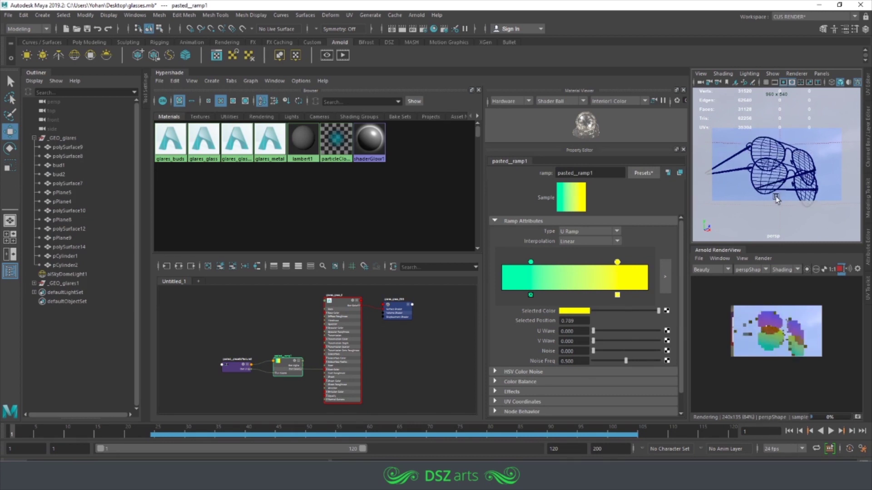
{"action": "mouse_move", "coordinate": [831, 210]}
{"action": "left_mouse_down", "text": "alt"}
{"action": "mouse_move", "coordinate": [809, 193]}
{"action": "mouse_move", "coordinate": [763, 190]}
{"action": "mouse_move", "coordinate": [828, 188]}
{"action": "mouse_move", "coordinate": [830, 195]}
{"action": "mouse_move", "coordinate": [778, 185]}
{"action": "left_mouse_up", "text": "alt"}
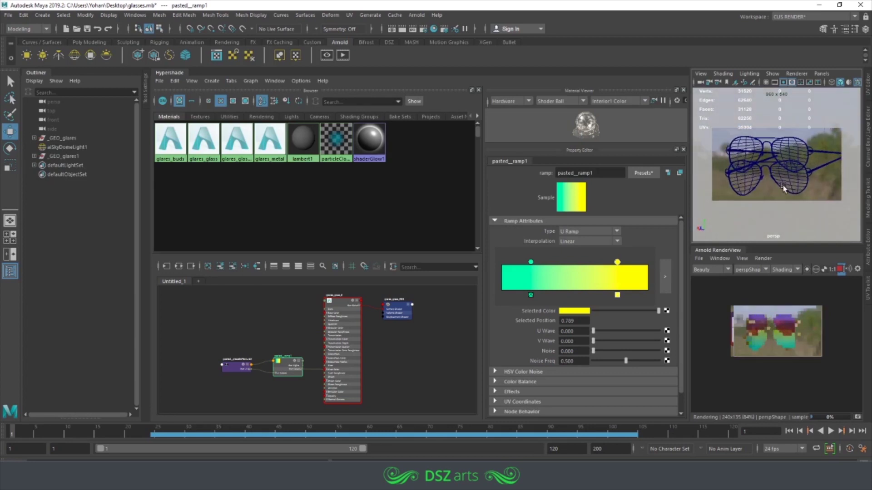
{"action": "right_click_drag", "start_coordinate": [778, 186], "coordinate": [857, 192], "text": "alt"}
{"action": "mouse_move", "coordinate": [857, 192]}
{"action": "left_mouse_down", "text": "alt"}
{"action": "mouse_move", "coordinate": [744, 206]}
{"action": "mouse_move", "coordinate": [789, 104]}
{"action": "mouse_move", "coordinate": [760, 171]}
{"action": "mouse_move", "coordinate": [774, 281]}
{"action": "left_mouse_up", "text": "alt"}
{"action": "right_click_drag", "start_coordinate": [777, 167], "coordinate": [749, 172], "text": "alt"}
{"action": "left_click_drag", "start_coordinate": [749, 173], "coordinate": [869, 182], "text": "alt"}
{"action": "right_click_drag", "start_coordinate": [809, 178], "coordinate": [823, 177], "text": "alt"}
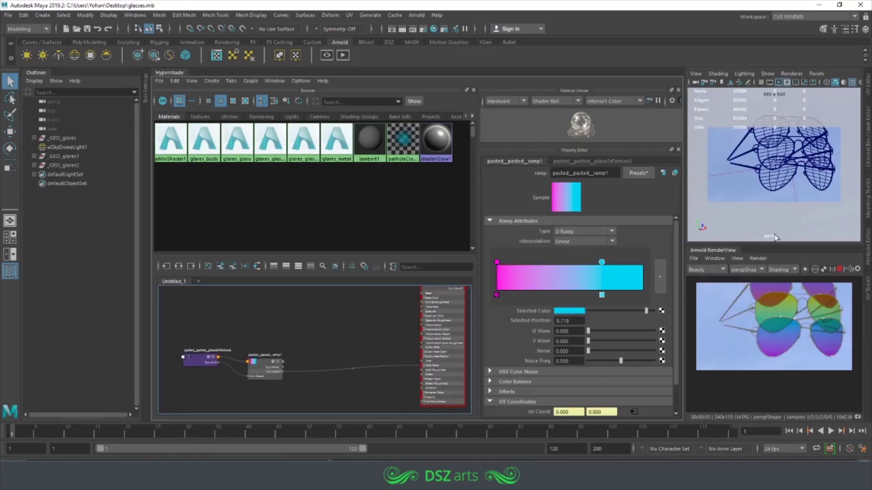
{"action": "left_click_drag", "start_coordinate": [775, 237], "coordinate": [772, 205], "text": "alt"}
{"action": "key", "text": "Tab"}
Create an aiMixShader, drop its shading group link and wire it into the lens material.
{"action": "type", "text": "aiMix"}
{"action": "key", "text": "Return"}
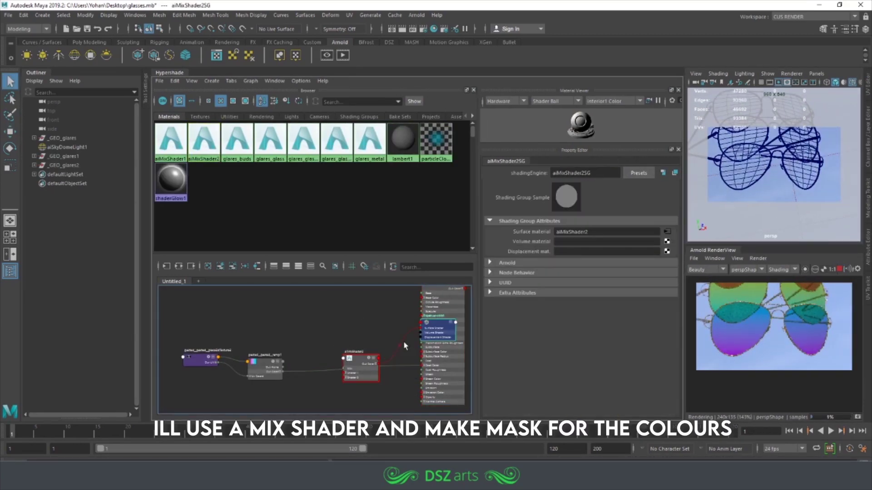
{"action": "left_click", "coordinate": [404, 343]}
{"action": "key", "text": "Delete"}
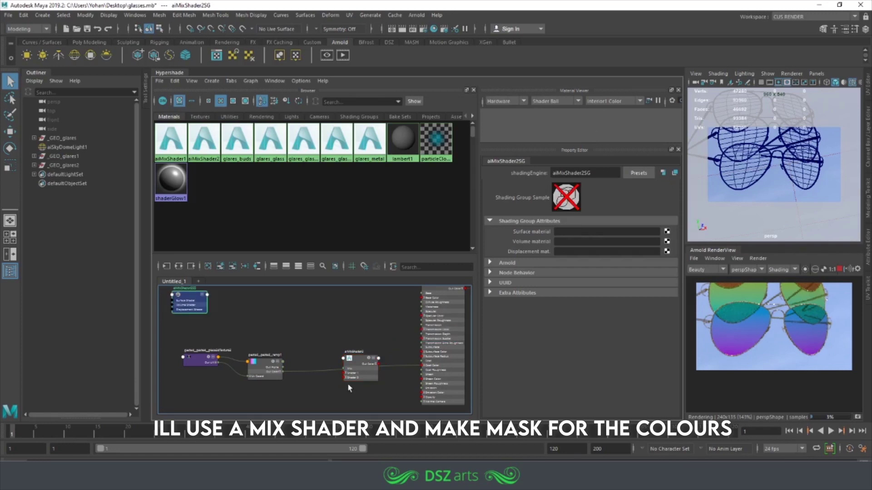
{"action": "mouse_move", "coordinate": [359, 365]}
{"action": "left_mouse_down"}
{"action": "mouse_move", "coordinate": [333, 337]}
{"action": "mouse_move", "coordinate": [422, 366]}
{"action": "left_mouse_up"}
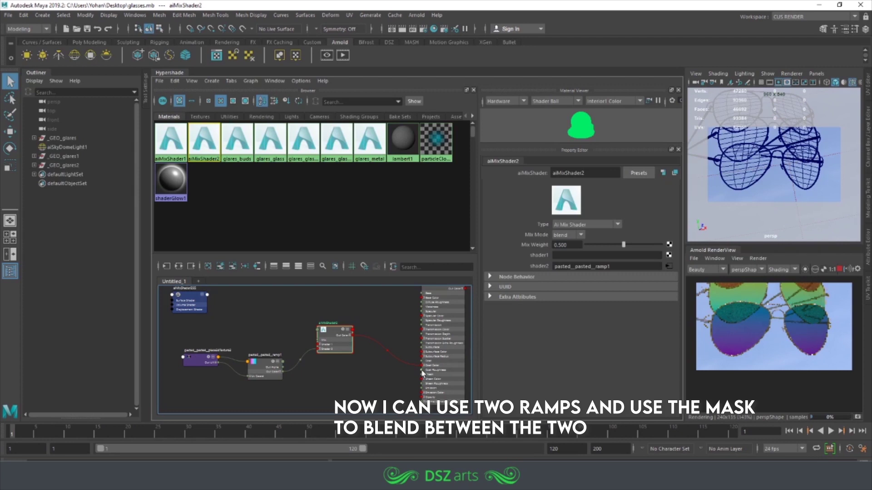
{"action": "left_click", "coordinate": [203, 304]}
Add a new ramp texture node for the magenta-cyan gradient.
{"action": "key", "text": "Tab"}
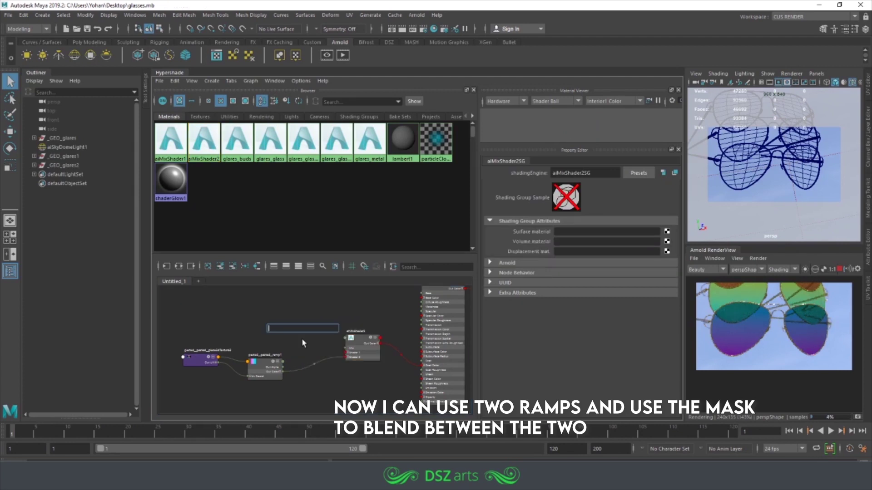
{"action": "type", "text": "ramp"}
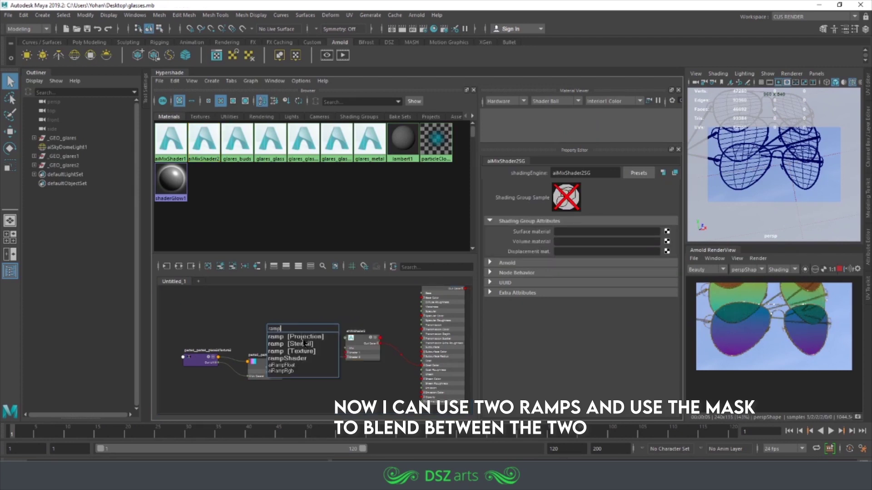
{"action": "left_click", "coordinate": [304, 344]}
Connect the new ramp3's Out Color R into aiMixShader2's Mix and isolate it in the render view.
{"action": "left_click_drag", "start_coordinate": [321, 338], "coordinate": [272, 317]}
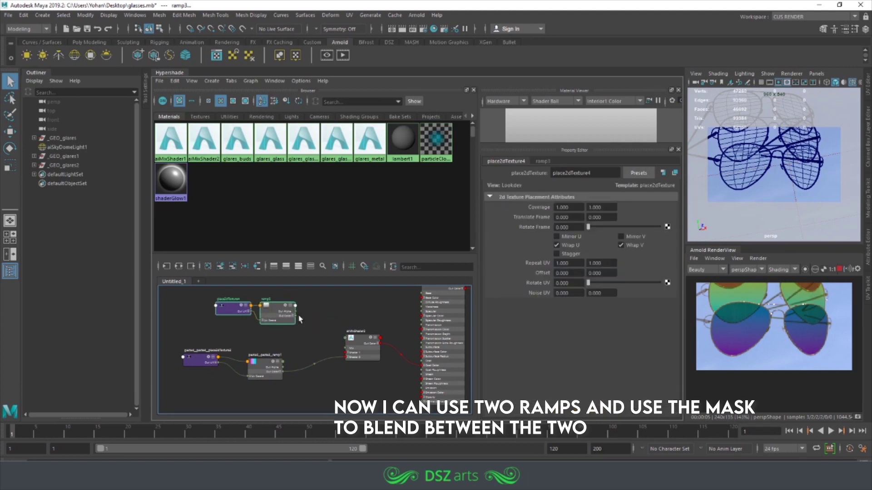
{"action": "scroll", "coordinate": [292, 333], "scroll_direction": "up", "scroll_amount": 2}
{"action": "left_click_drag", "start_coordinate": [296, 317], "coordinate": [357, 352]}
{"action": "scroll", "coordinate": [353, 327], "scroll_direction": "up", "scroll_amount": 1}
{"action": "scroll", "coordinate": [352, 334], "scroll_direction": "up", "scroll_amount": 1}
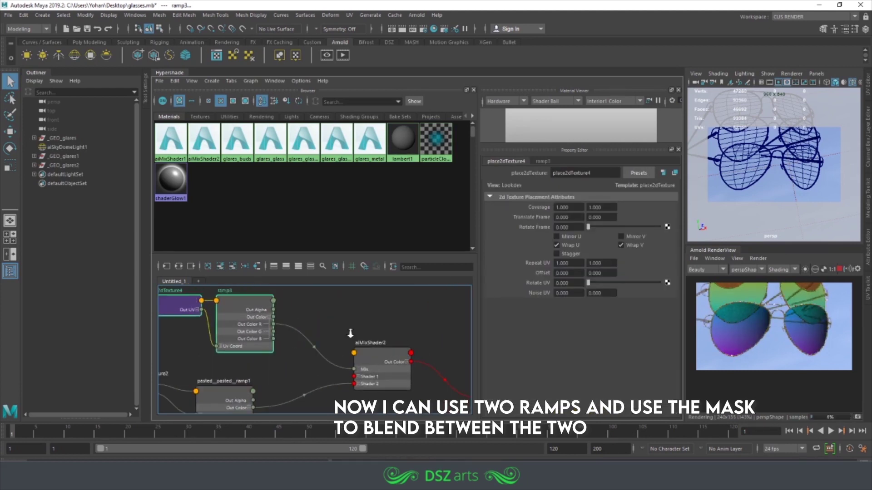
{"action": "left_click", "coordinate": [780, 269]}
{"action": "left_click", "coordinate": [779, 286]}
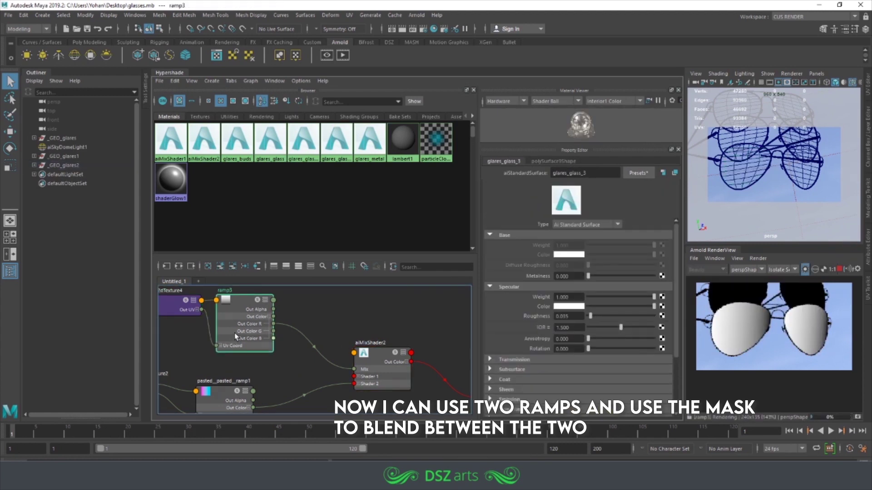
Set ramp3 interpolation to None and add alternating black and white entries.
{"action": "left_click", "coordinate": [584, 241]}
{"action": "mouse_move", "coordinate": [643, 263]}
{"action": "left_mouse_down"}
{"action": "mouse_move", "coordinate": [515, 268]}
{"action": "mouse_move", "coordinate": [595, 262]}
{"action": "left_mouse_up"}
{"action": "left_click", "coordinate": [505, 274]}
{"action": "left_click_drag", "start_coordinate": [507, 263], "coordinate": [626, 262]}
{"action": "left_click", "coordinate": [542, 275]}
{"action": "mouse_move", "coordinate": [543, 263]}
{"action": "left_mouse_down"}
{"action": "mouse_move", "coordinate": [585, 263]}
{"action": "mouse_move", "coordinate": [536, 262]}
{"action": "mouse_move", "coordinate": [557, 263]}
{"action": "left_mouse_up"}
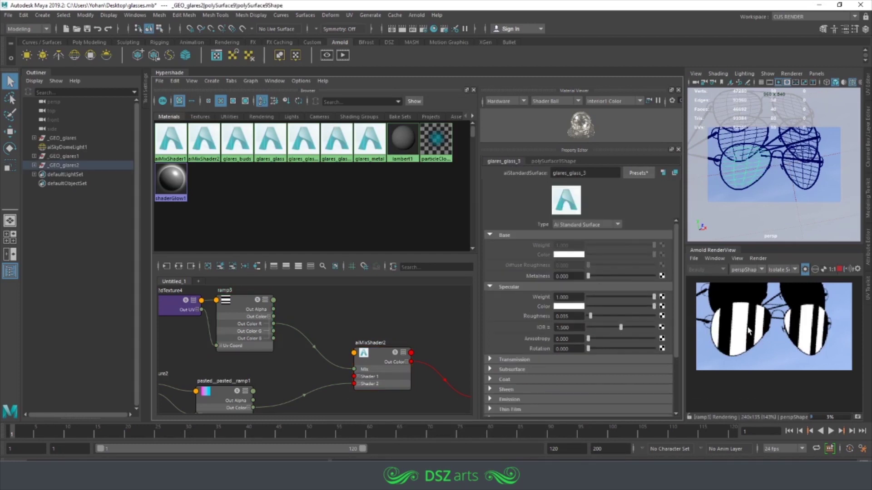
{"action": "left_click", "coordinate": [258, 330]}
Space ramp3's black and white entries evenly and add another black entry.
{"action": "left_click_drag", "start_coordinate": [515, 263], "coordinate": [512, 262]}
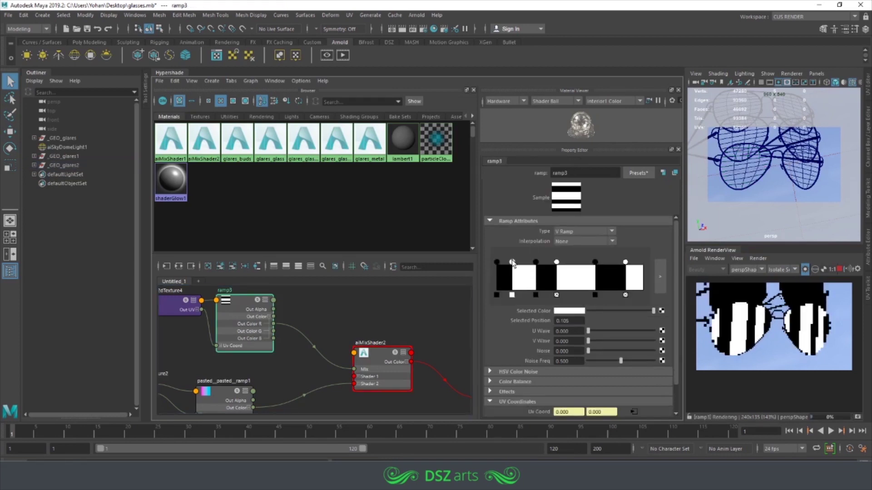
{"action": "left_click_drag", "start_coordinate": [536, 262], "coordinate": [532, 263]}
{"action": "left_click_drag", "start_coordinate": [554, 263], "coordinate": [571, 262]}
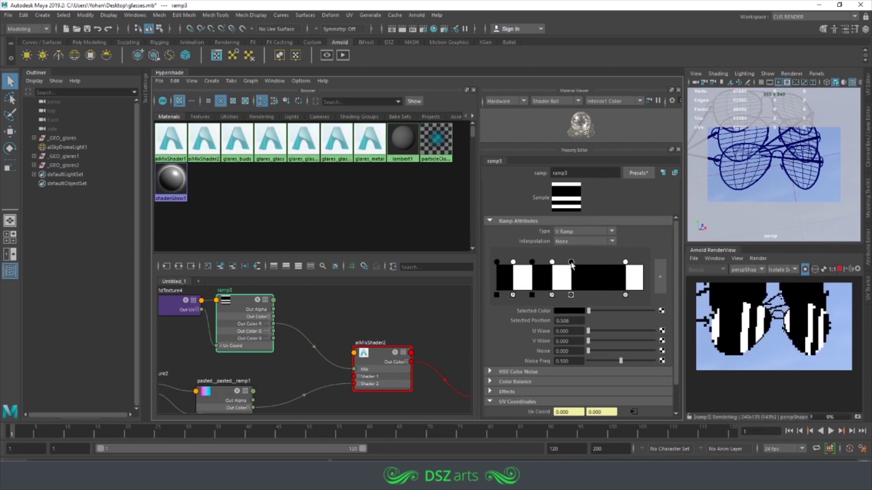
{"action": "mouse_move", "coordinate": [627, 263]}
{"action": "left_mouse_down"}
{"action": "mouse_move", "coordinate": [591, 263]}
{"action": "mouse_move", "coordinate": [627, 262]}
{"action": "left_mouse_up"}
{"action": "left_click", "coordinate": [583, 272]}
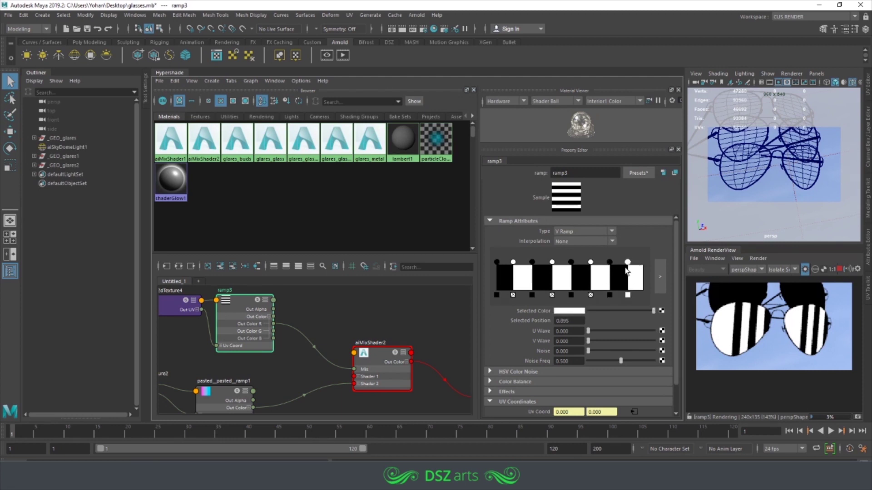
Turn off the render Crop Region for a full-frame render, then reselect ramp3.
{"action": "left_click", "coordinate": [758, 259]}
{"action": "left_click", "coordinate": [763, 313]}
{"action": "left_click", "coordinate": [747, 326]}
{"action": "left_click", "coordinate": [256, 339]}
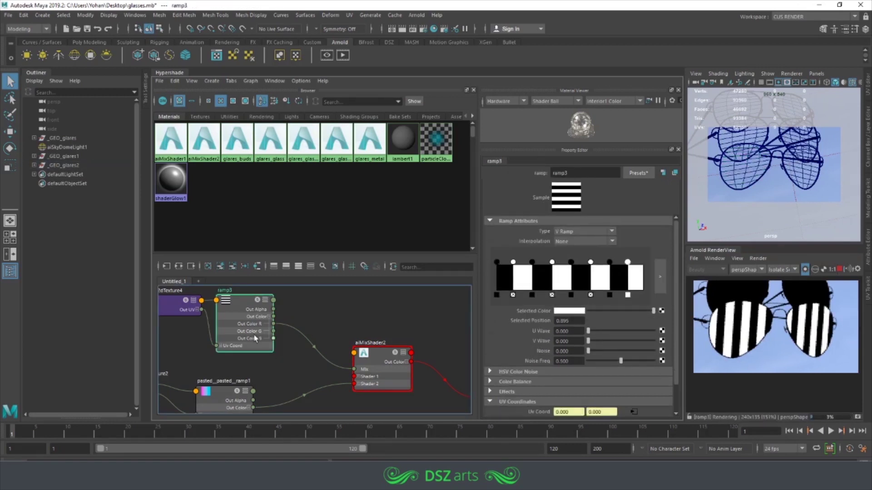
{"action": "middle_click_drag", "start_coordinate": [294, 363], "coordinate": [305, 347], "text": "alt"}
Connect the second pink-cyan gradient ramp's Out Color into aiMixShader2.
{"action": "scroll", "coordinate": [305, 347], "scroll_direction": "down", "scroll_amount": 3}
{"action": "scroll", "coordinate": [297, 340], "scroll_direction": "down", "scroll_amount": 3}
{"action": "left_click", "coordinate": [293, 349]}
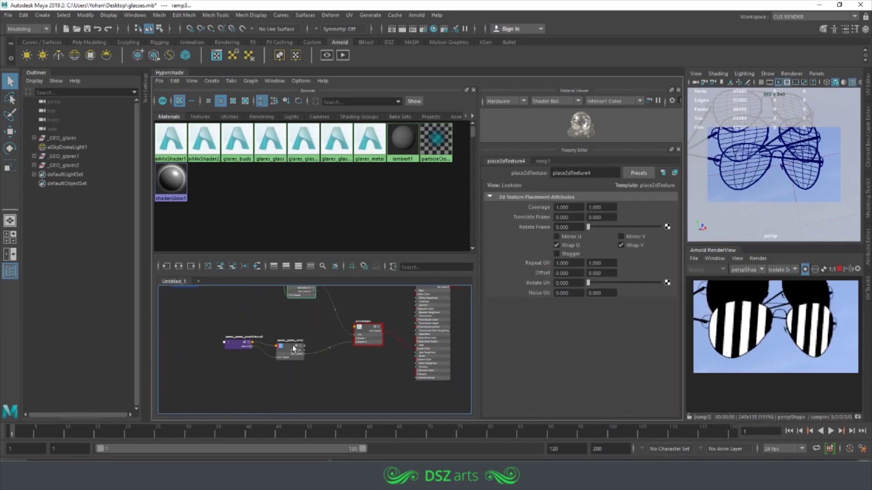
{"action": "left_click_drag", "start_coordinate": [244, 326], "coordinate": [324, 386]}
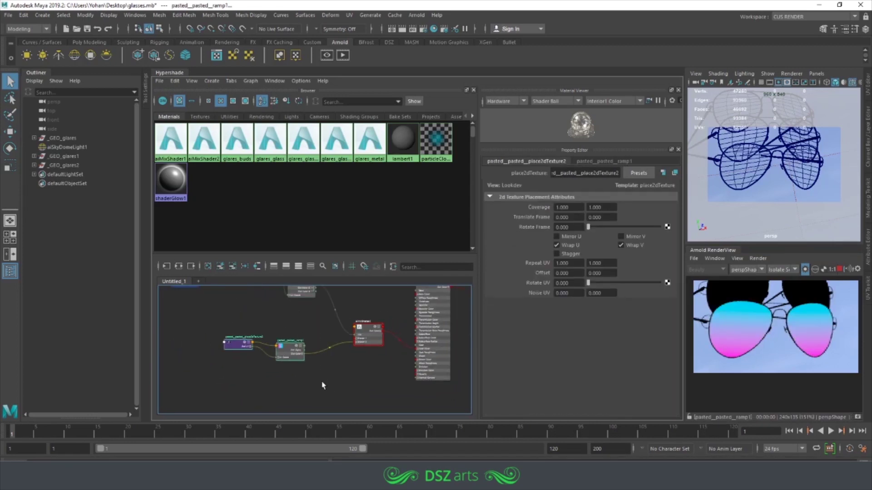
{"action": "left_click_drag", "start_coordinate": [301, 291], "coordinate": [290, 320]}
{"action": "scroll", "coordinate": [307, 324], "scroll_direction": "up", "scroll_amount": 3}
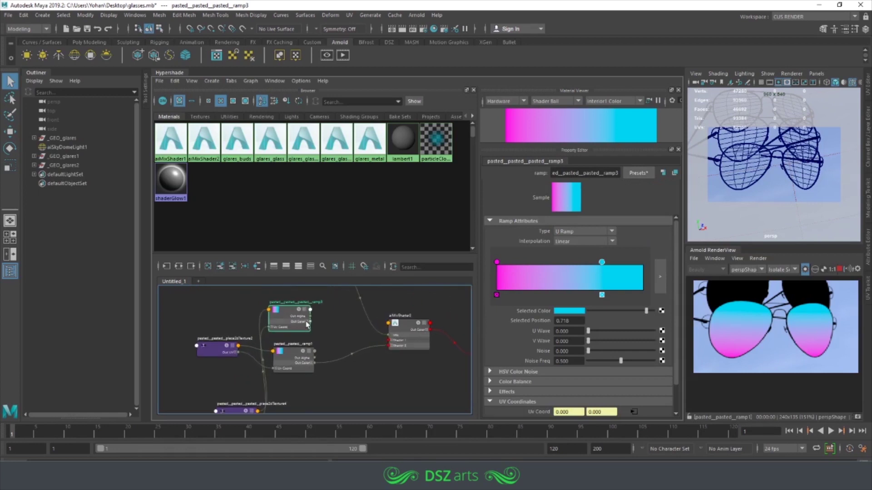
{"action": "left_click_drag", "start_coordinate": [307, 325], "coordinate": [413, 342]}
{"action": "left_click", "coordinate": [411, 323]}
{"action": "left_click", "coordinate": [293, 315]}
Swap the second gradient's magenta and cyan ends and stop the preview render.
{"action": "mouse_move", "coordinate": [497, 262]}
{"action": "left_mouse_down"}
{"action": "mouse_move", "coordinate": [581, 262]}
{"action": "mouse_move", "coordinate": [487, 263]}
{"action": "left_mouse_up"}
{"action": "left_click_drag", "start_coordinate": [581, 262], "coordinate": [604, 263]}
{"action": "left_click", "coordinate": [400, 347]}
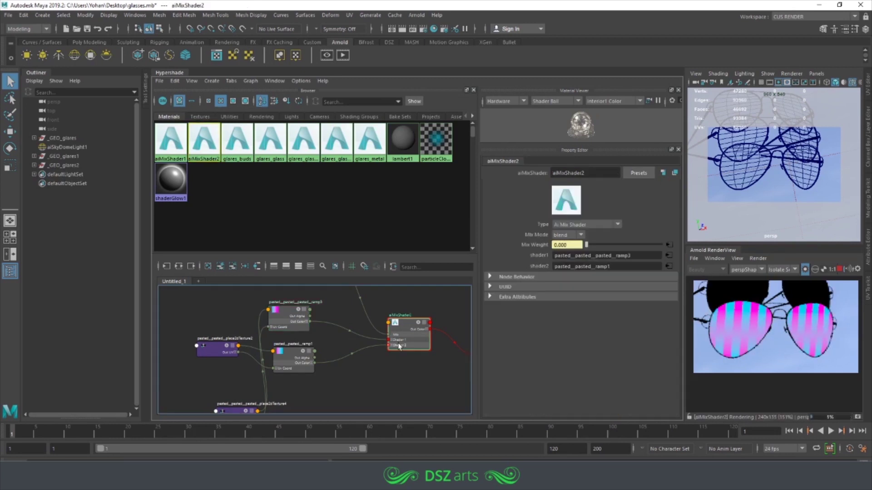
{"action": "left_click", "coordinate": [290, 317]}
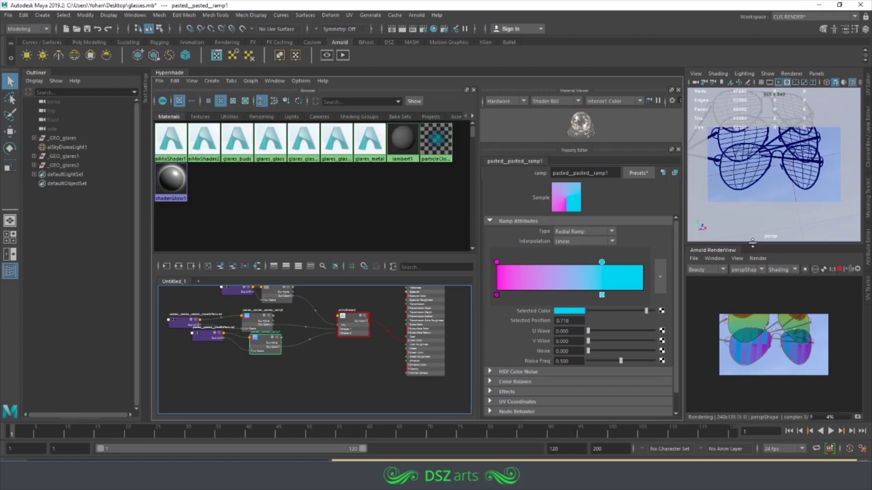
{"action": "left_click", "coordinate": [839, 269]}
{"action": "left_click", "coordinate": [590, 231]}
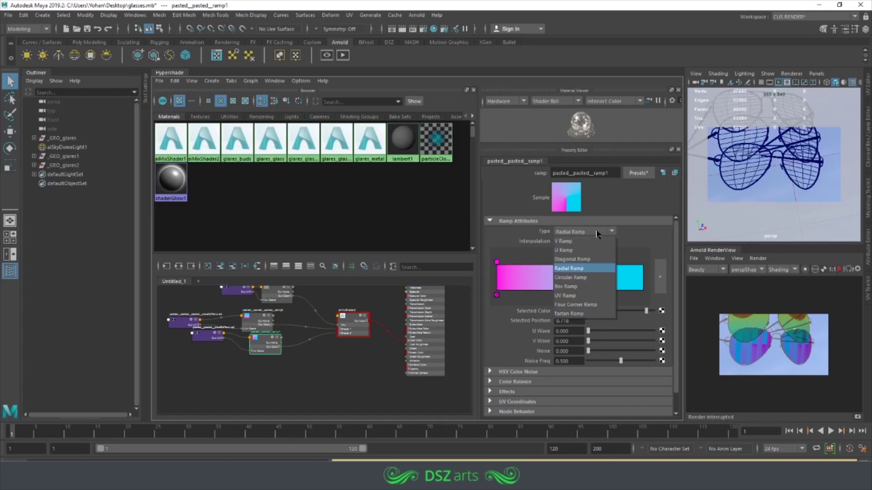
Set the first gradient ramp's Type to U Ramp, save, and restart the render.
{"action": "left_click", "coordinate": [575, 241]}
{"action": "key", "text": "ctrl+s"}
{"action": "left_click", "coordinate": [763, 259]}
{"action": "left_click", "coordinate": [767, 269]}
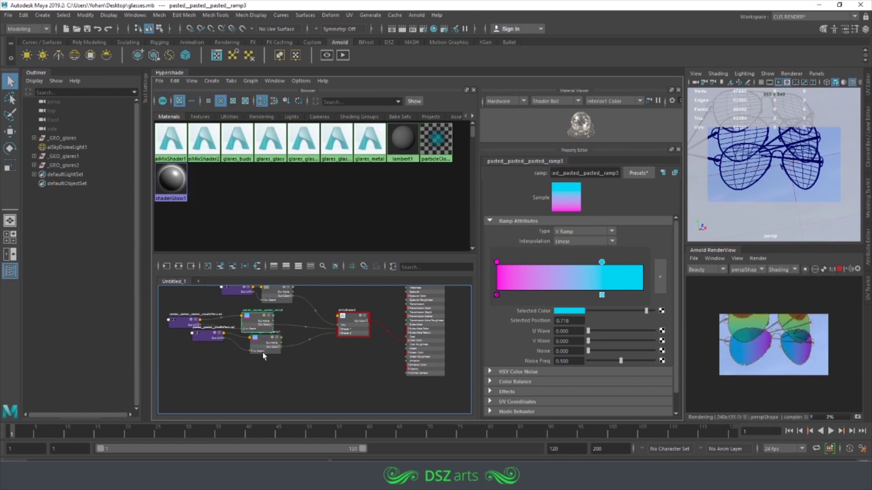
Move the second ramp's magenta entry to 0.653, set it to U Ramp, and save.
{"action": "left_click", "coordinate": [261, 331]}
{"action": "mouse_move", "coordinate": [498, 266]}
{"action": "left_mouse_down"}
{"action": "mouse_move", "coordinate": [585, 263]}
{"action": "mouse_move", "coordinate": [496, 263]}
{"action": "left_mouse_up"}
{"action": "left_click_drag", "start_coordinate": [580, 264], "coordinate": [593, 265]}
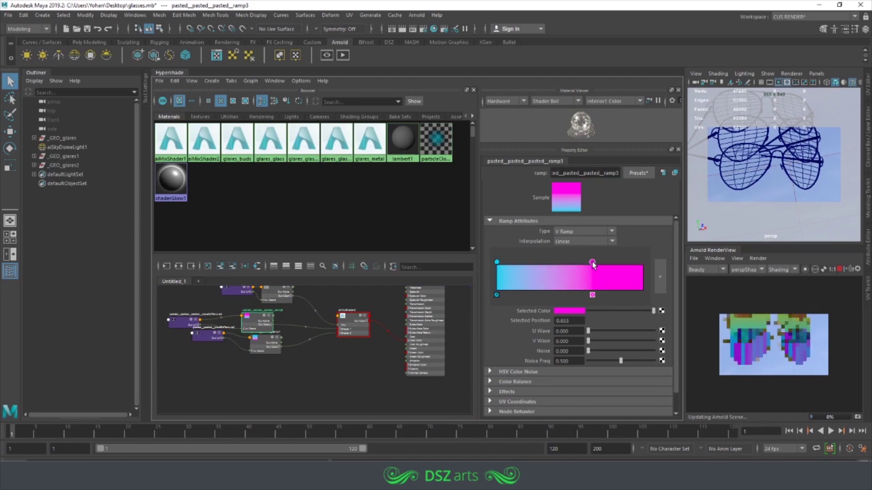
{"action": "left_click", "coordinate": [582, 231]}
{"action": "left_click", "coordinate": [565, 252]}
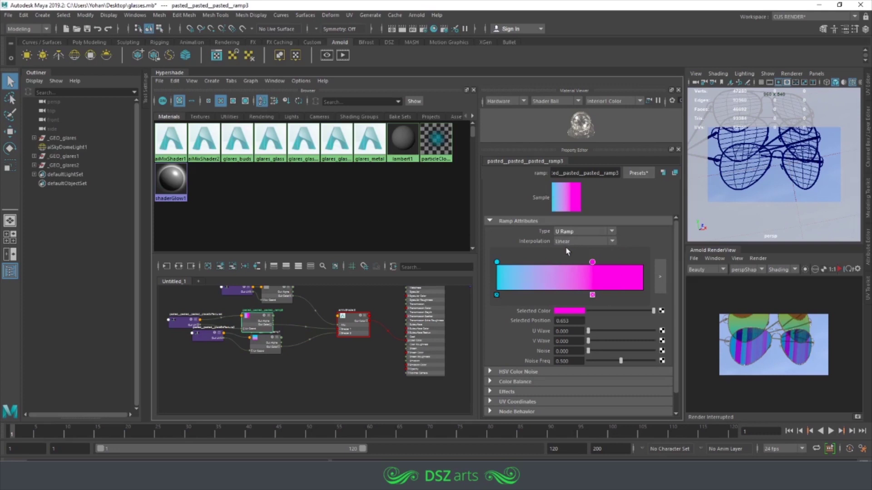
{"action": "left_click", "coordinate": [264, 351]}
{"action": "left_click", "coordinate": [584, 241]}
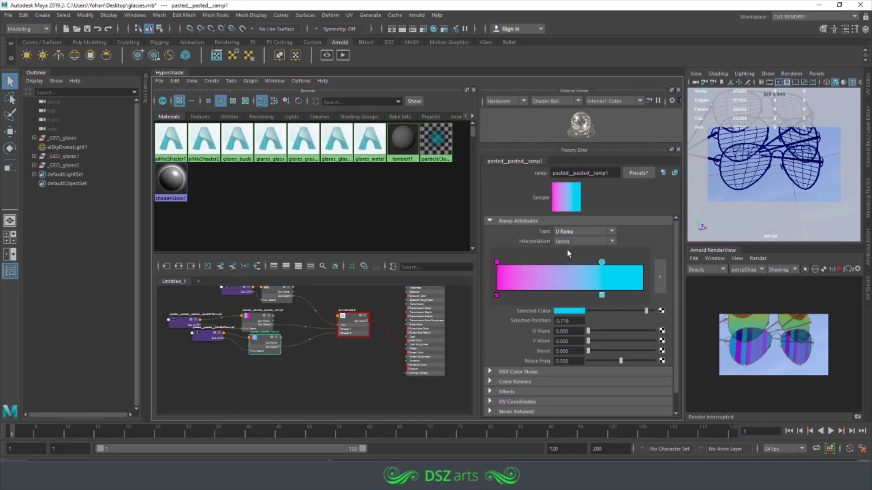
{"action": "key", "text": "ctrl+s"}
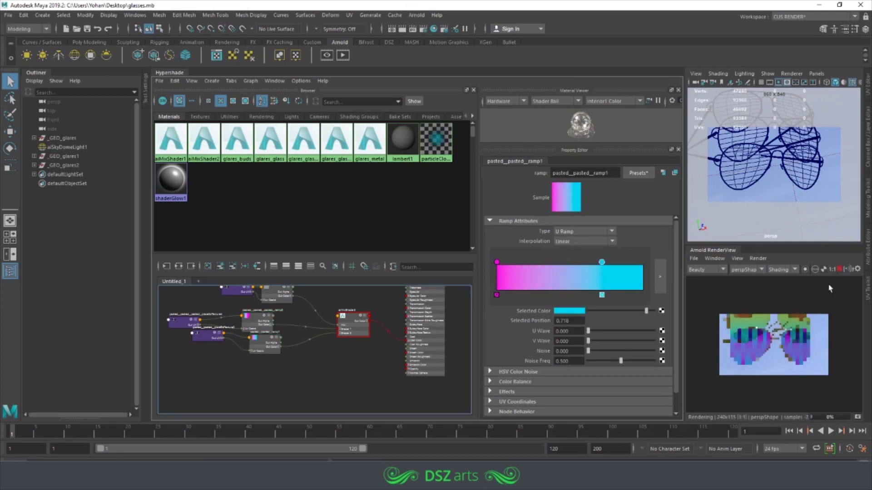
Keep ramp3's U Wave at 0 and set its V Wave to 0.252.
{"action": "left_click", "coordinate": [277, 300]}
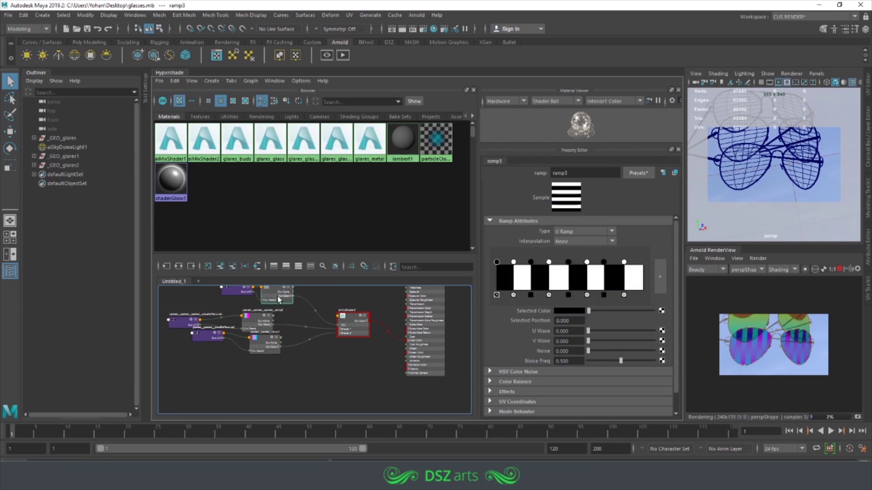
{"action": "left_click_drag", "start_coordinate": [588, 331], "coordinate": [596, 335]}
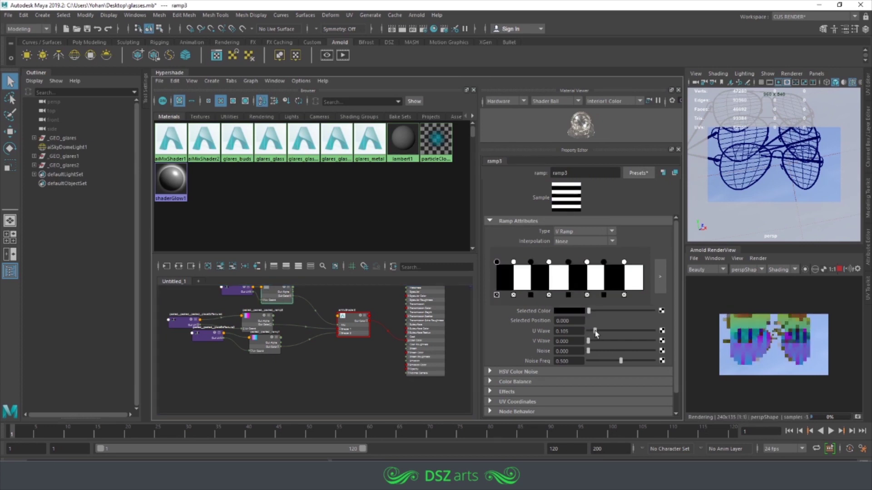
{"action": "key", "text": "ctrl+z"}
{"action": "left_click_drag", "start_coordinate": [588, 341], "coordinate": [596, 344]}
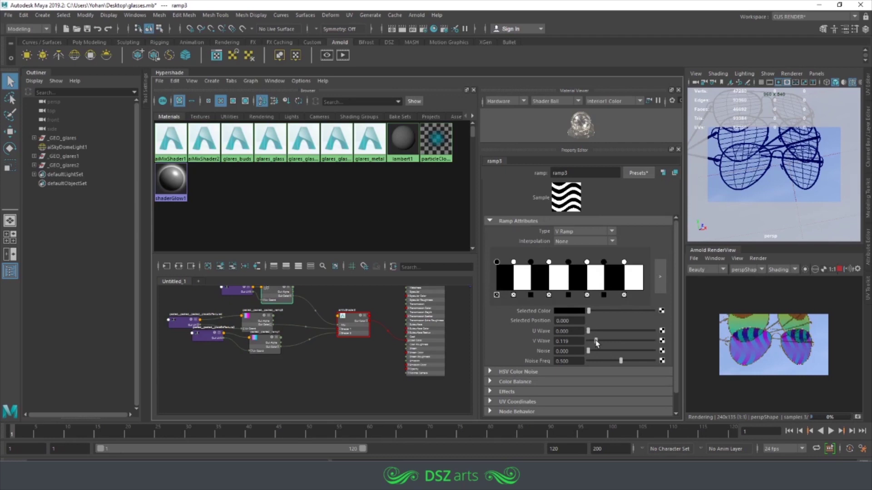
{"action": "scroll", "coordinate": [815, 352], "scroll_direction": "up", "scroll_amount": 2}
{"action": "mouse_move", "coordinate": [596, 344]}
{"action": "left_mouse_down"}
{"action": "mouse_move", "coordinate": [600, 362]}
{"action": "mouse_move", "coordinate": [648, 361]}
{"action": "mouse_move", "coordinate": [593, 365]}
{"action": "mouse_move", "coordinate": [591, 351]}
{"action": "left_mouse_up"}
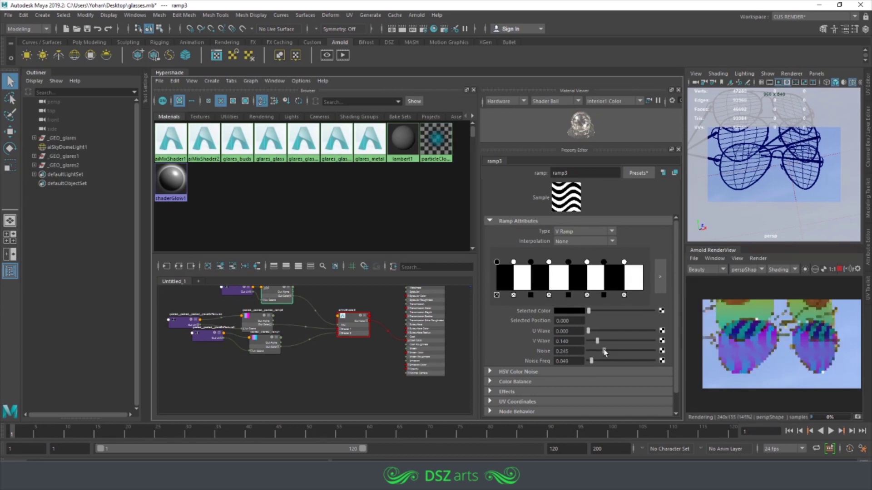
{"action": "left_click_drag", "start_coordinate": [597, 341], "coordinate": [604, 341]}
{"action": "mouse_move", "coordinate": [772, 177]}
{"action": "left_mouse_down", "text": "alt"}
{"action": "mouse_move", "coordinate": [754, 181]}
{"action": "mouse_move", "coordinate": [777, 200]}
{"action": "left_mouse_up", "text": "alt"}
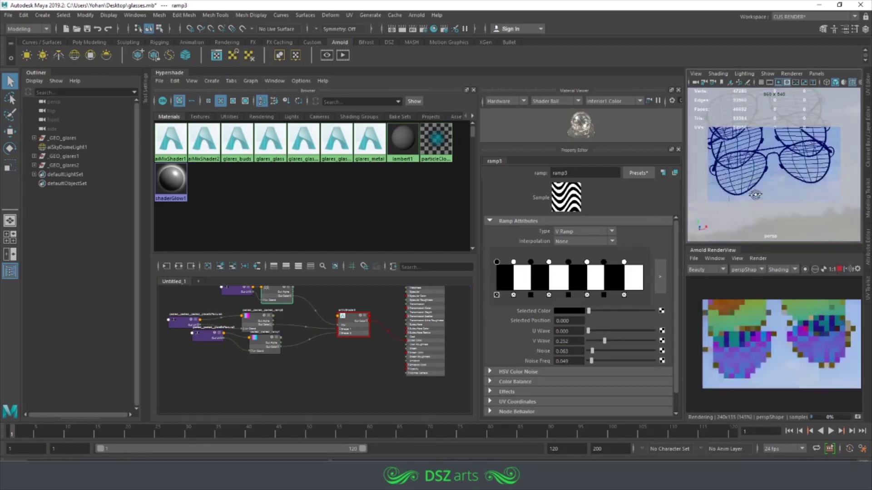
Set the selected stripe entry's position to 0.01.
{"action": "double_click", "coordinate": [573, 321]}
{"action": "type", "text": "0.01"}
{"action": "key", "text": "Return"}
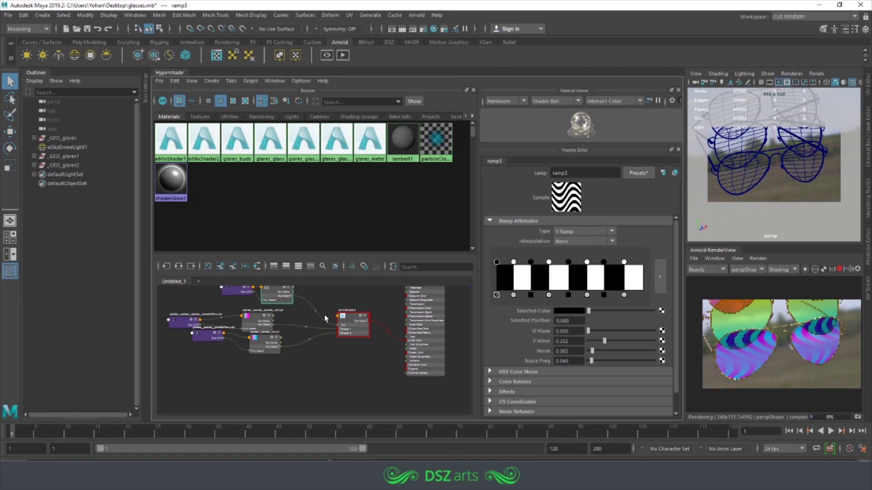
Try red on the second gradient's magenta entry, undo it, and orbit around the glasses.
{"action": "left_click", "coordinate": [260, 328]}
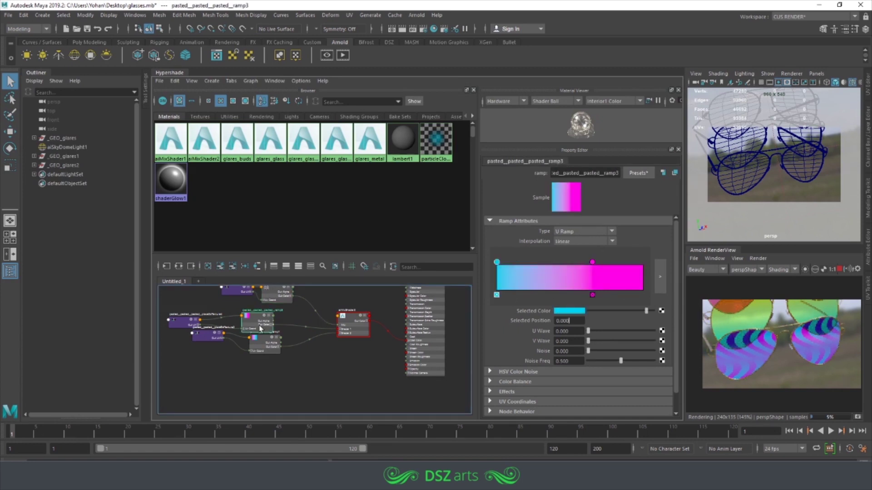
{"action": "left_click", "coordinate": [592, 262]}
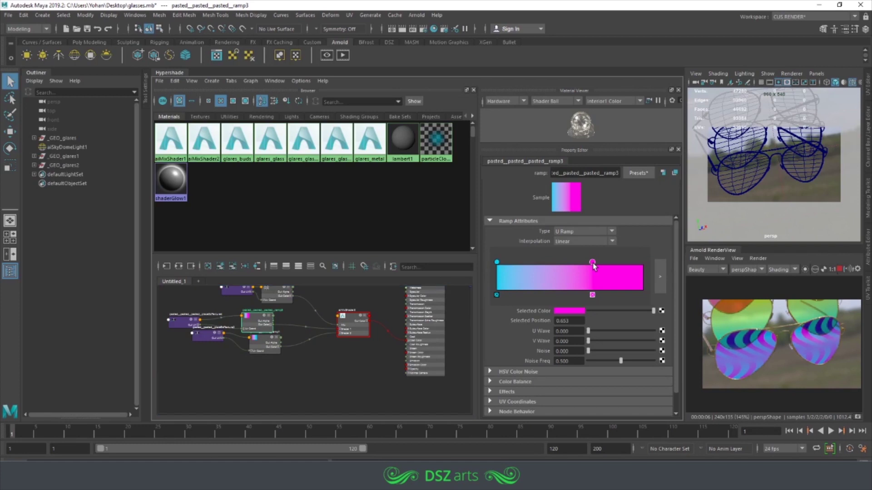
{"action": "left_click", "coordinate": [568, 311]}
{"action": "left_click", "coordinate": [530, 288]}
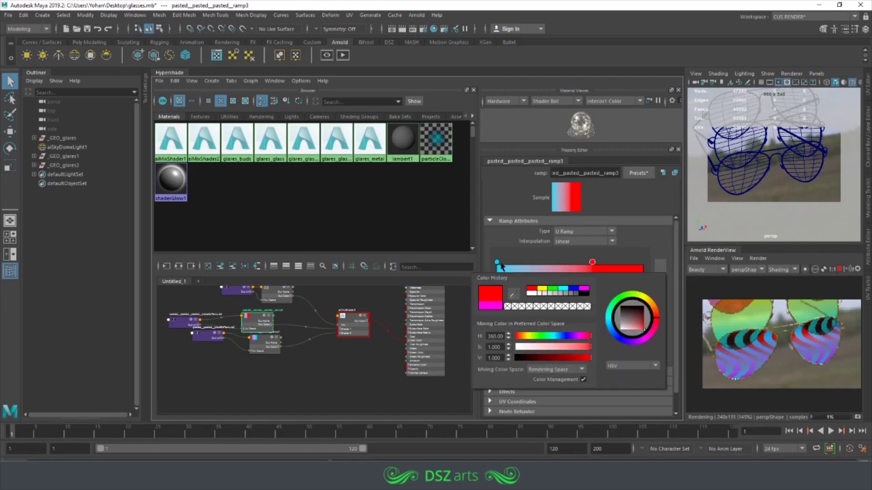
{"action": "left_click", "coordinate": [624, 255]}
{"action": "key", "text": "ctrl+z"}
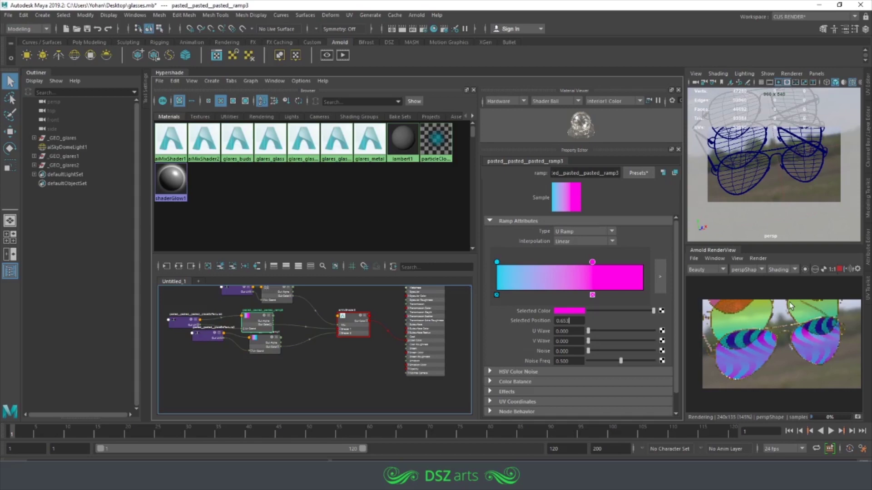
{"action": "left_click_drag", "start_coordinate": [786, 166], "coordinate": [764, 201], "text": "alt"}
{"action": "middle_click_drag", "start_coordinate": [763, 201], "coordinate": [764, 194], "text": "alt"}
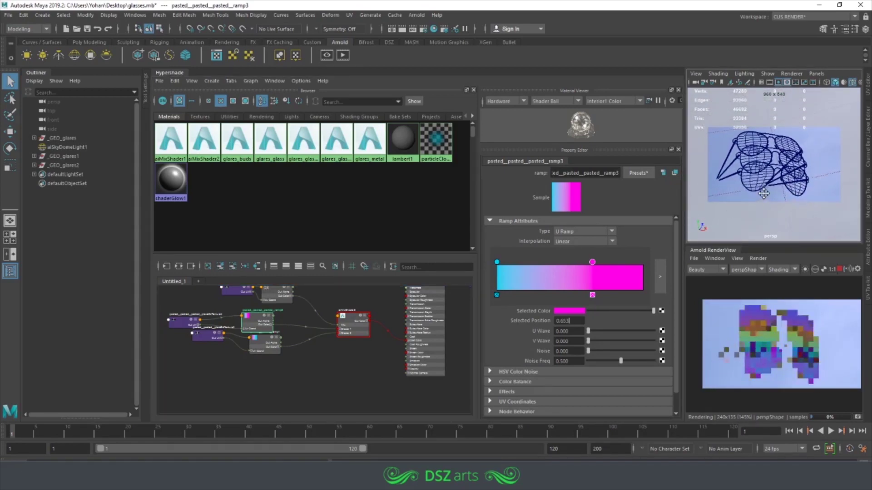